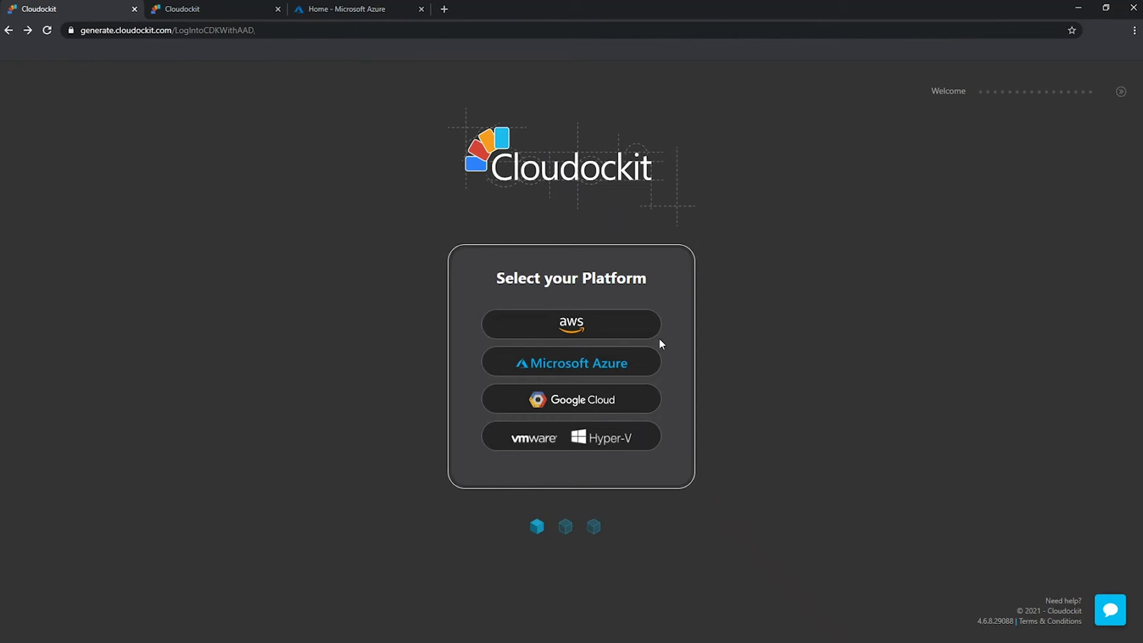
Open Microsoft Azure with the current account, keep its first subscription, and return to platforms.
left_click(575, 365)
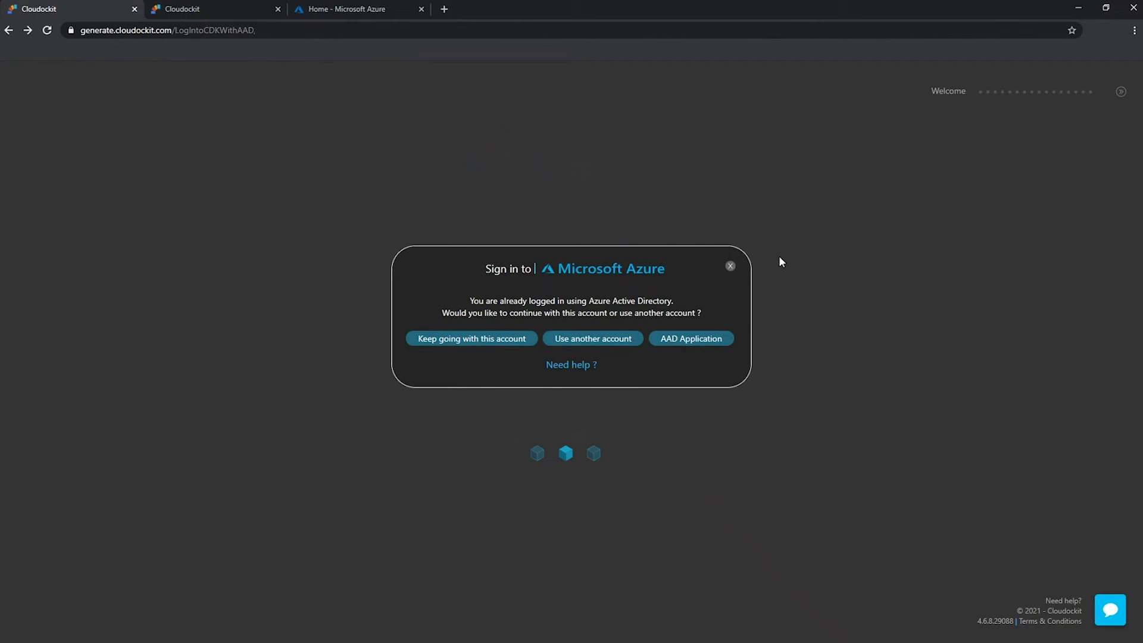
left_click(466, 339)
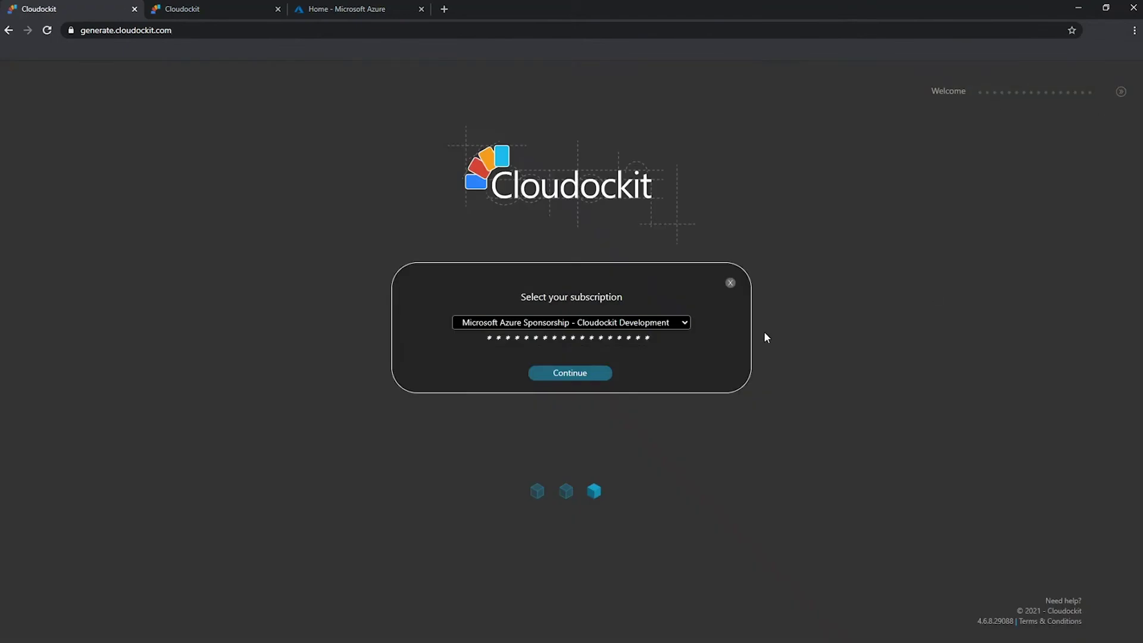
left_click(679, 325)
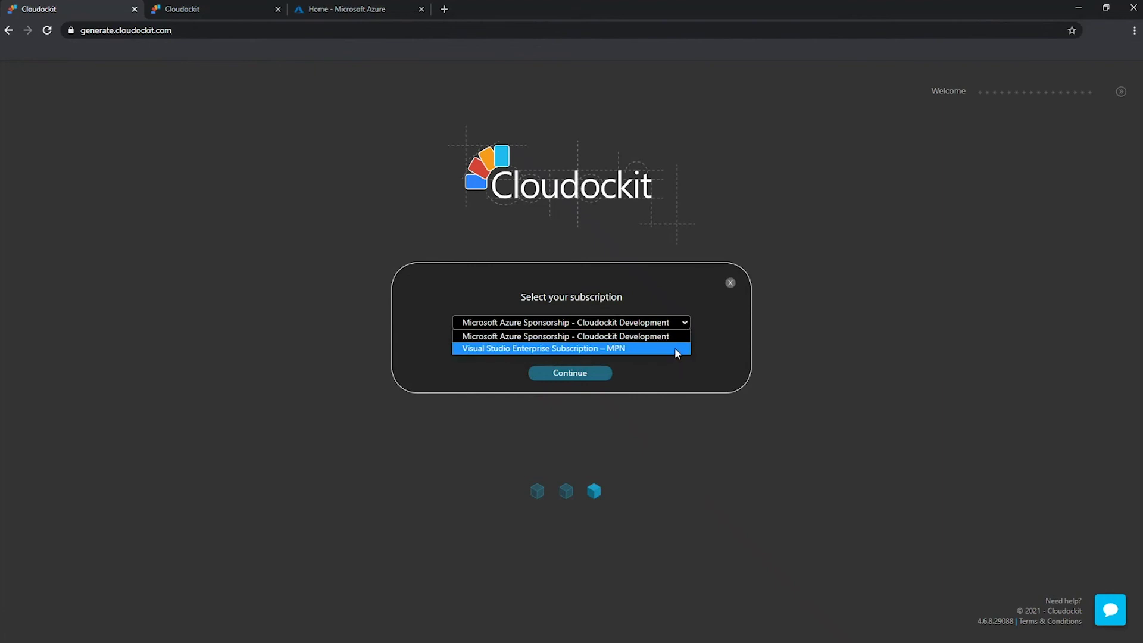
left_click(707, 354)
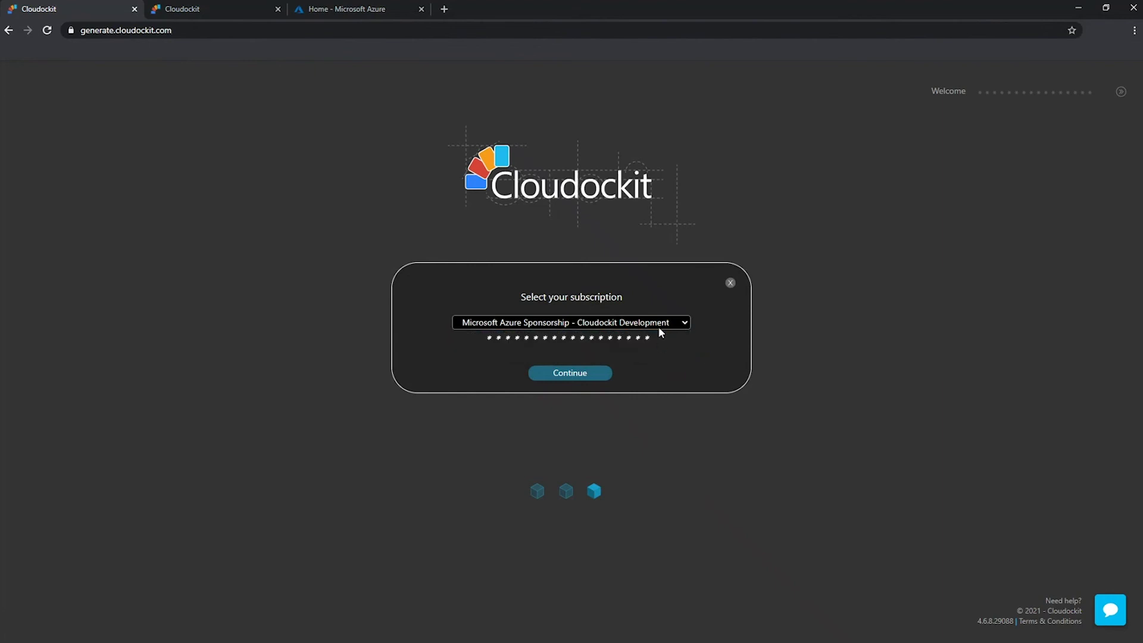
left_click(729, 284)
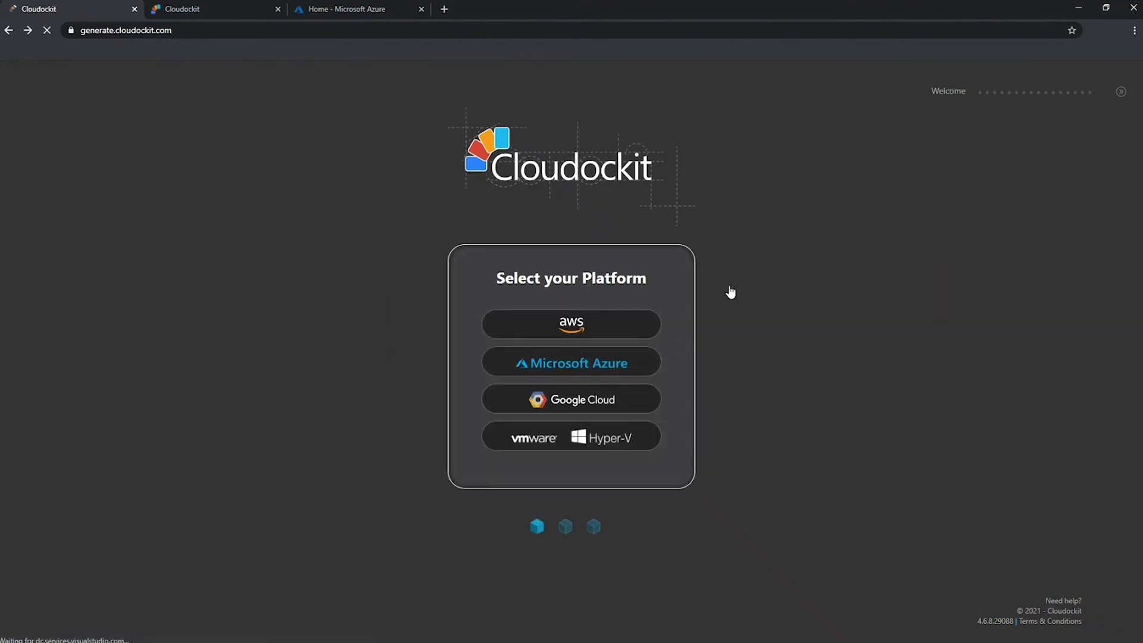
Restart the Microsoft Azure sign-in with a different account and fill in the saved tenant name.
left_click(598, 355)
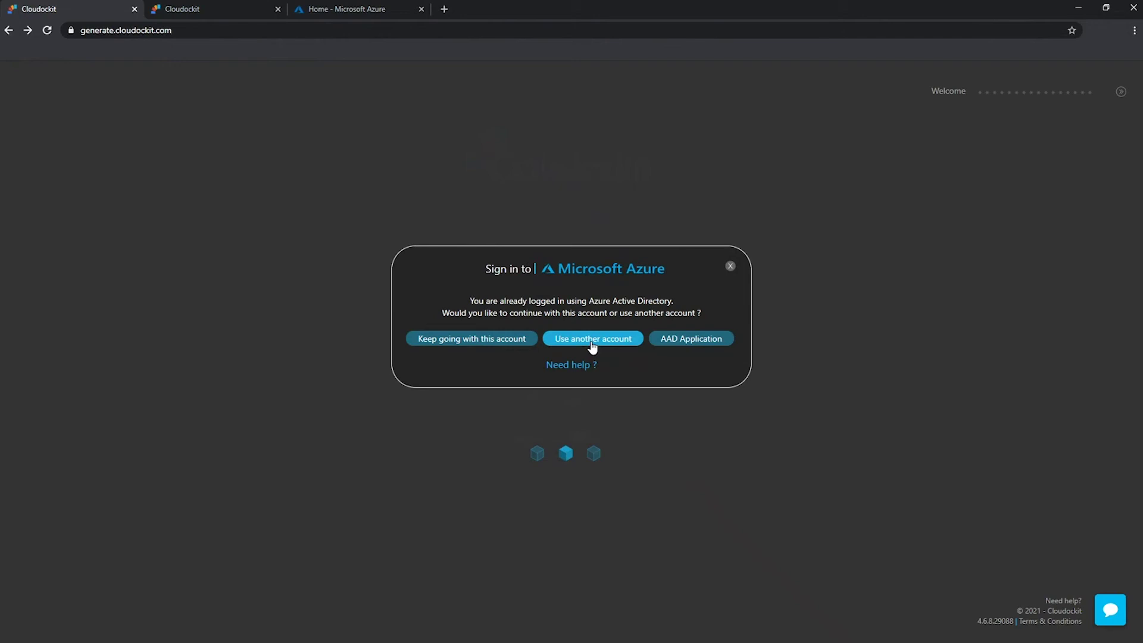
left_click(592, 342)
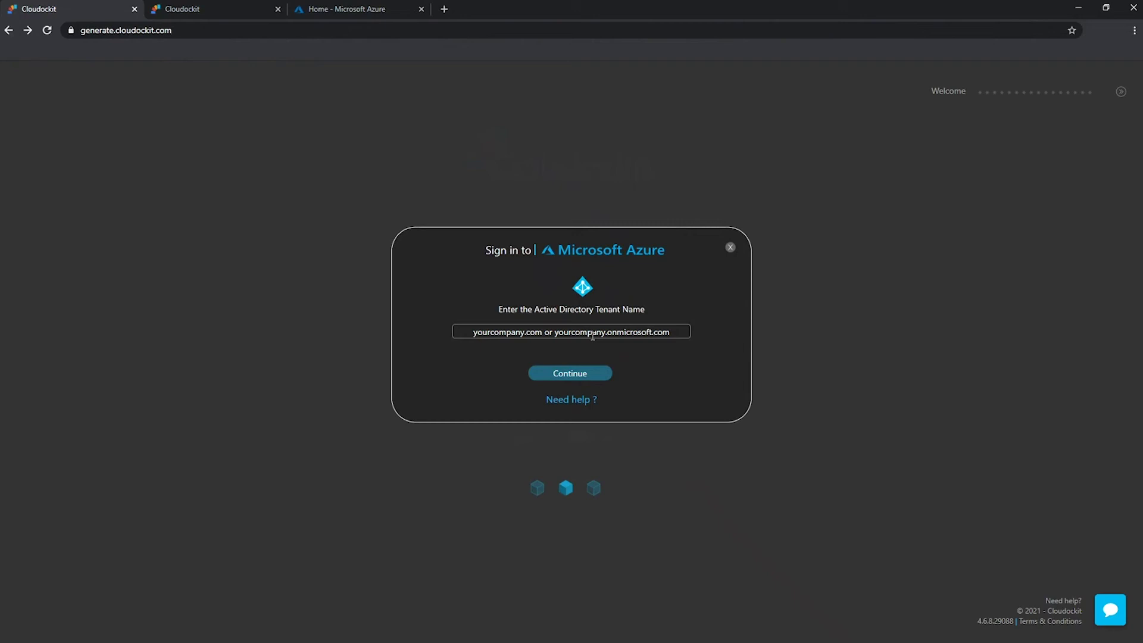
left_click(592, 336)
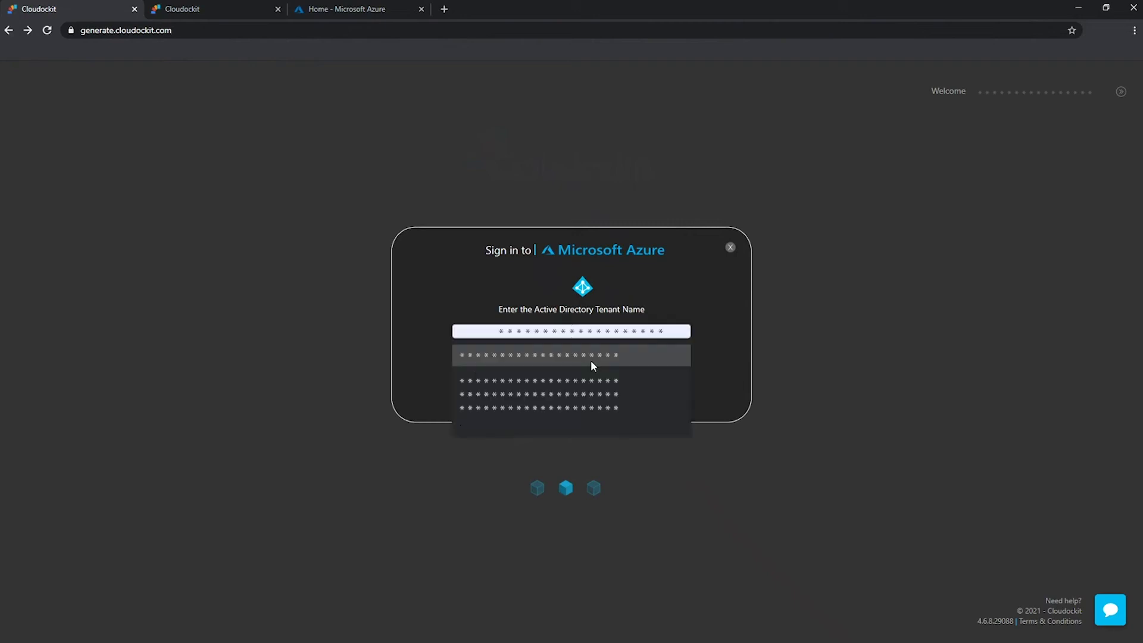
left_click(612, 364)
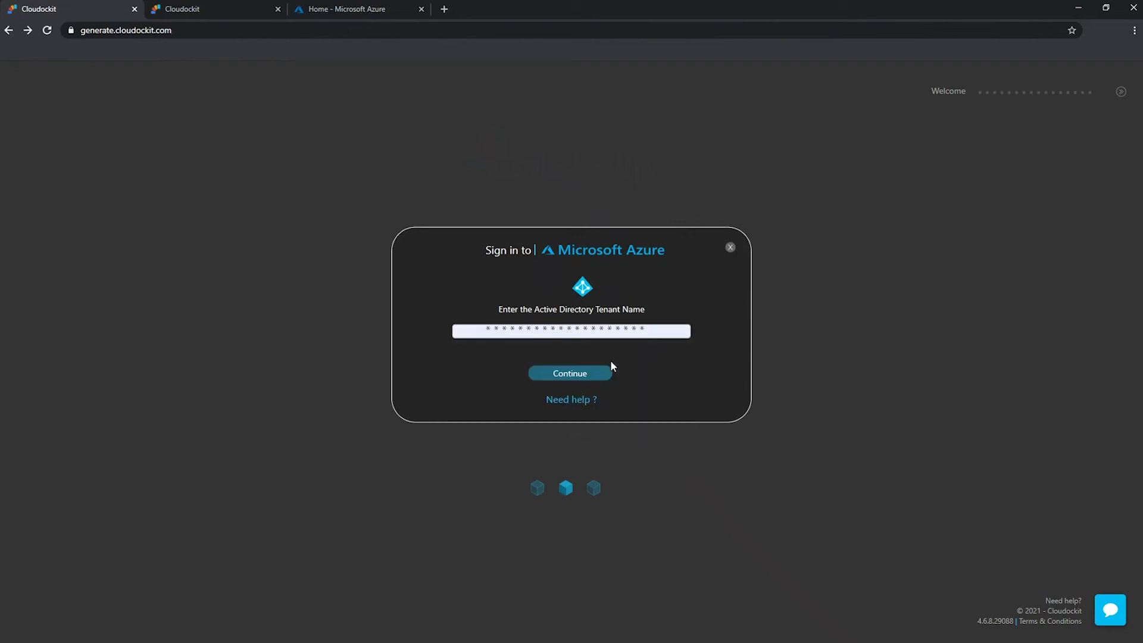
Submit the tenant name and sign in as another account by pasting its e-mail and password.
left_click(575, 374)
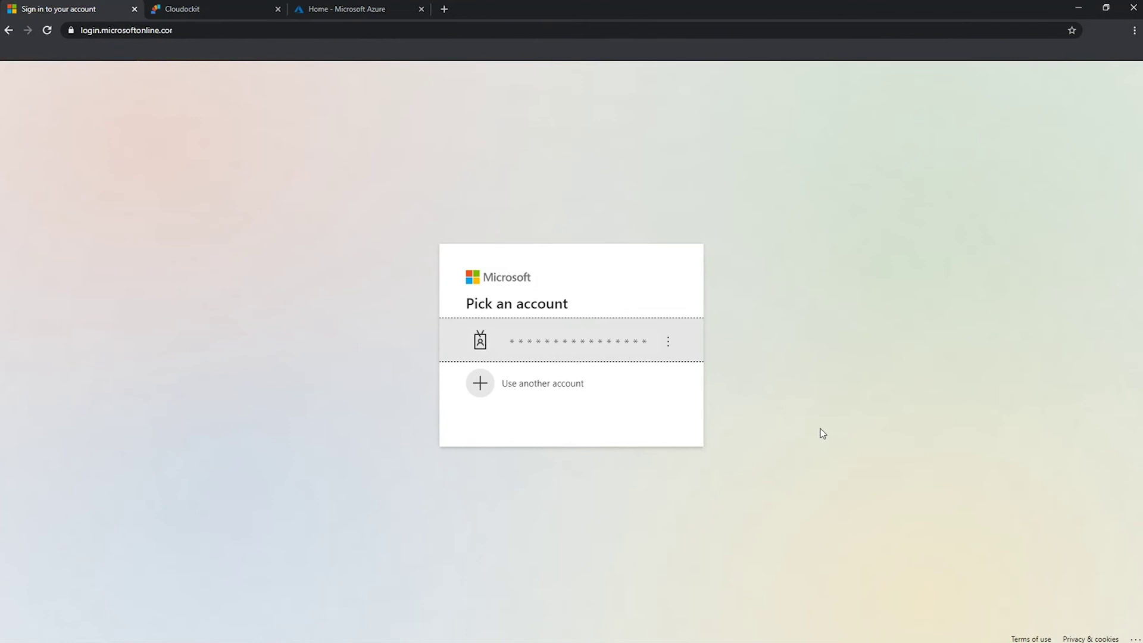
left_click(519, 388)
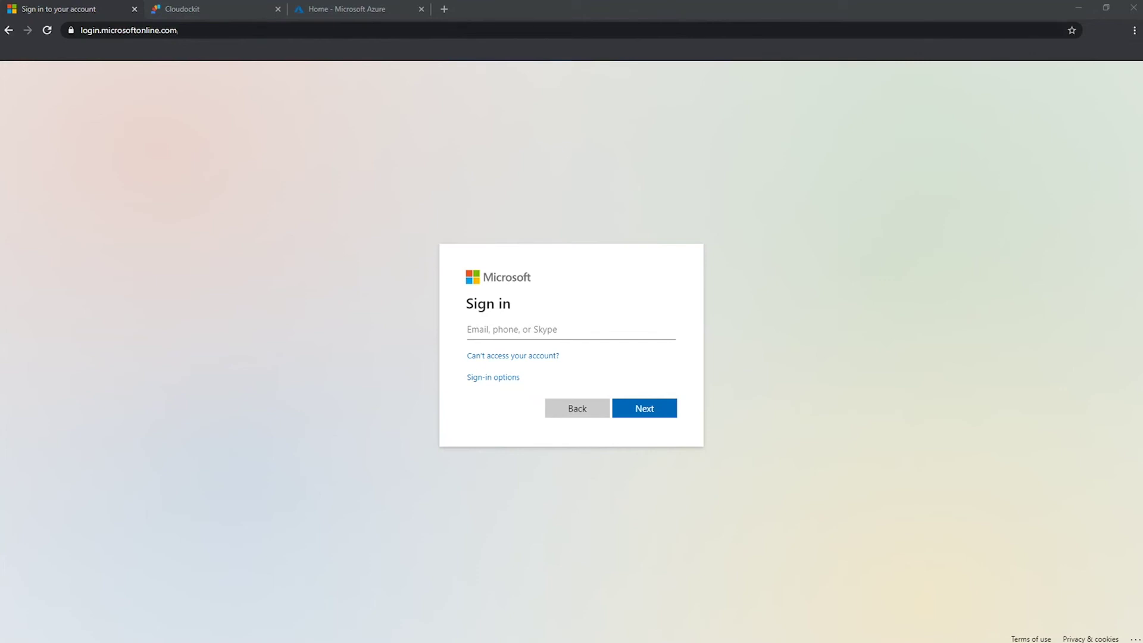
left_click(467, 328)
key("ctrl+v")
left_click(630, 409)
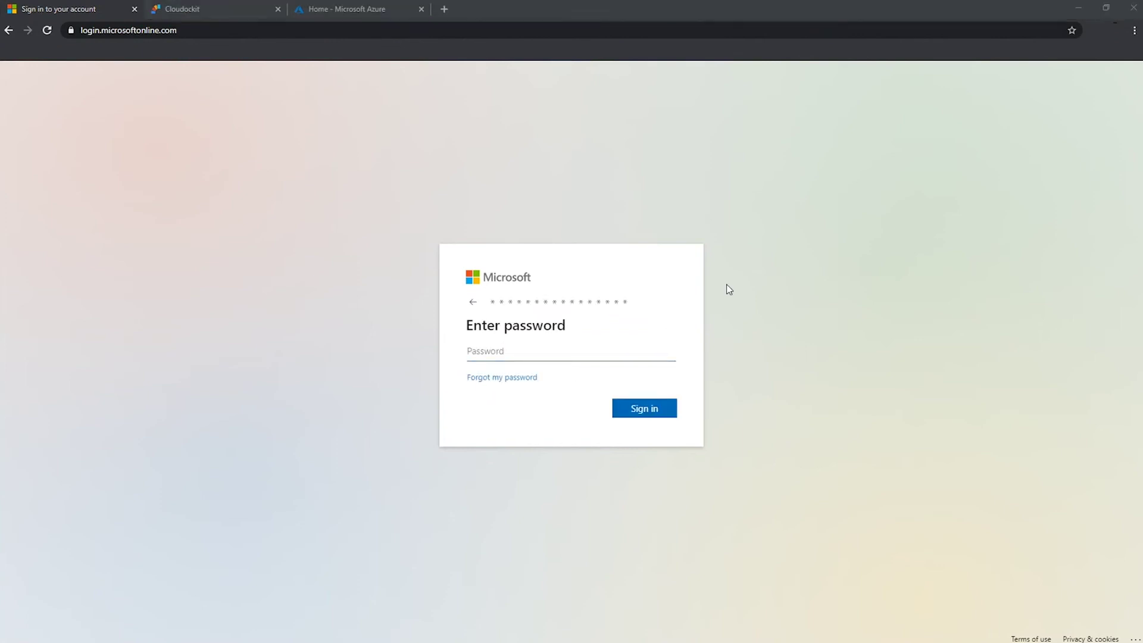
left_click(653, 352)
key("ctrl+v")
left_click(641, 415)
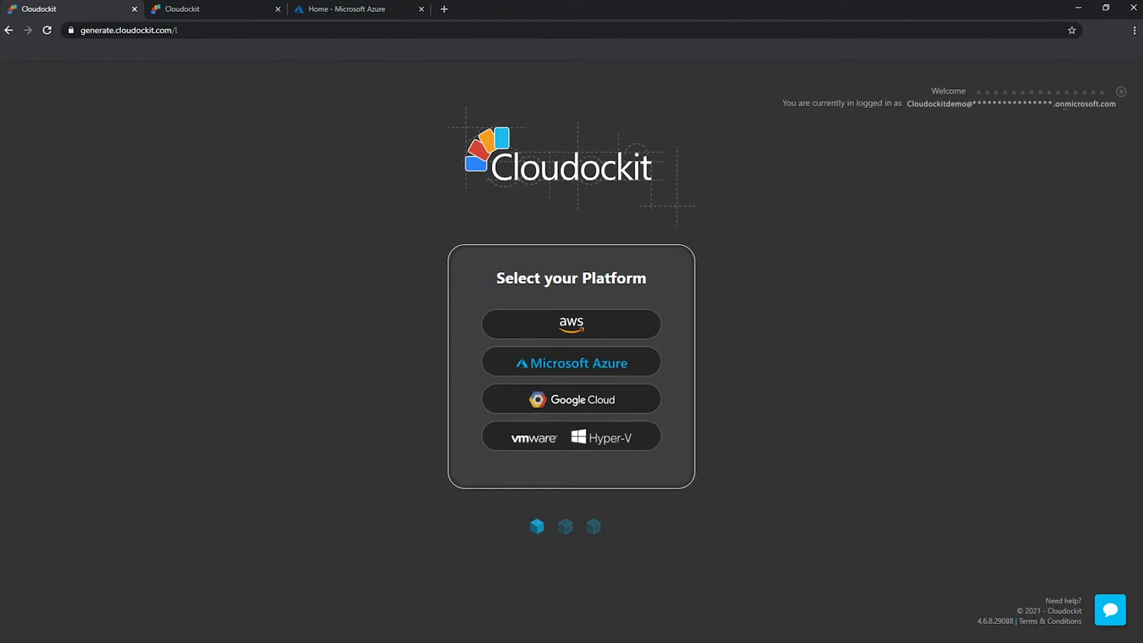
Highlight the logged-in Welcome line text, then clear the highlight.
triple_click(1128, 111)
left_click(1038, 138)
triple_click(781, 107)
left_click(1034, 119)
left_click_drag(908, 100, 1120, 110)
left_click(787, 347)
Open Microsoft Azure with the new account and pick the Visual Studio Premium with MSDN subscription.
left_click(570, 360)
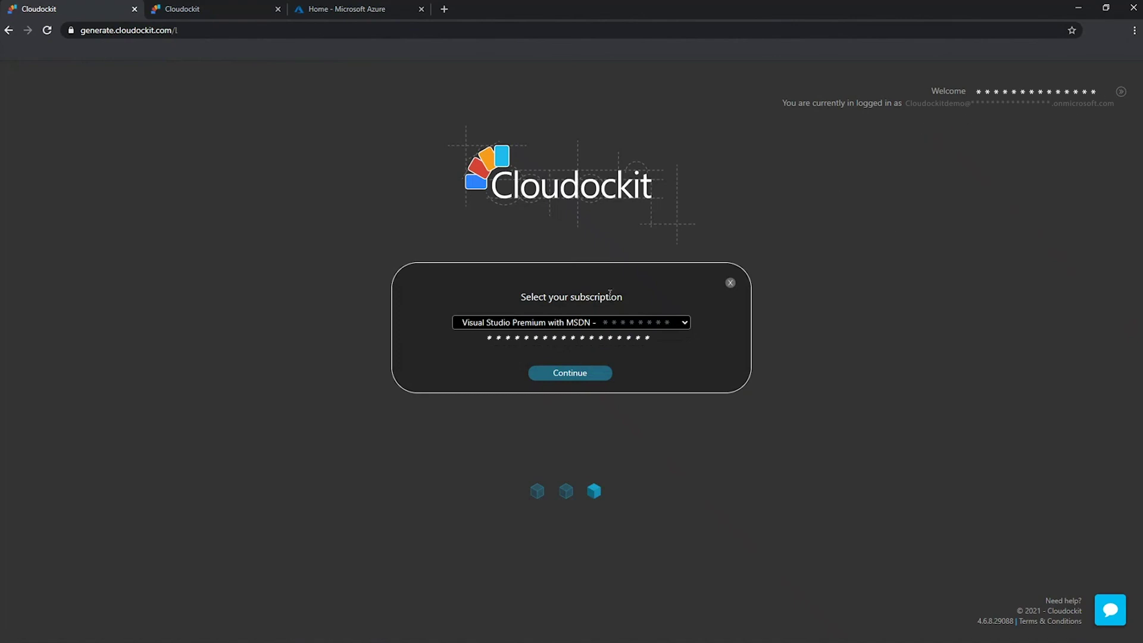
left_click(674, 323)
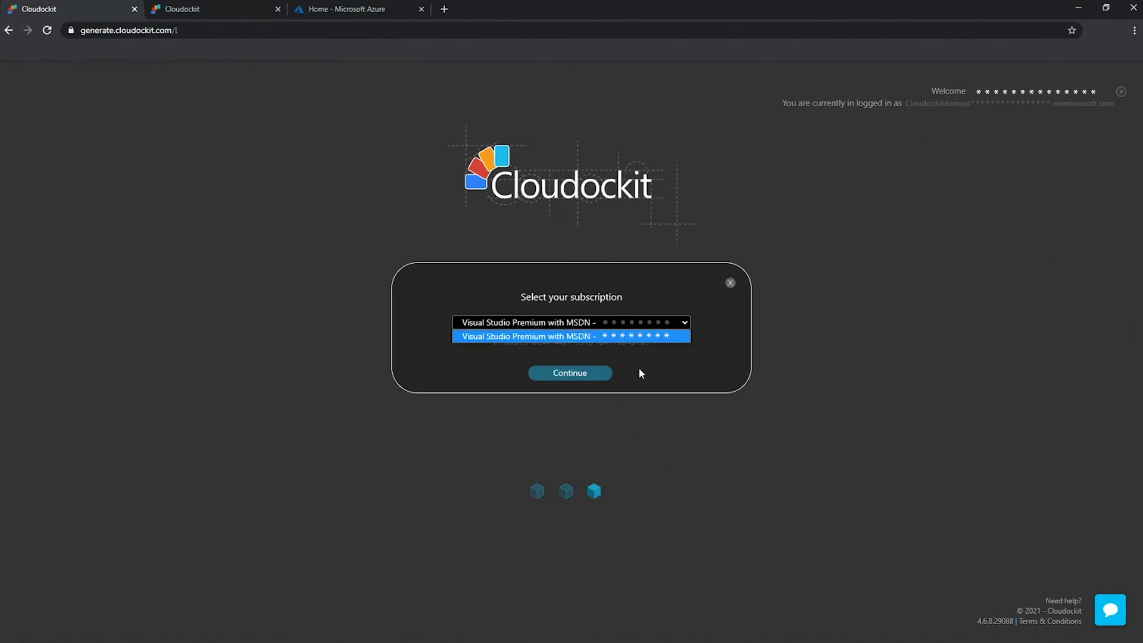
left_click(640, 337)
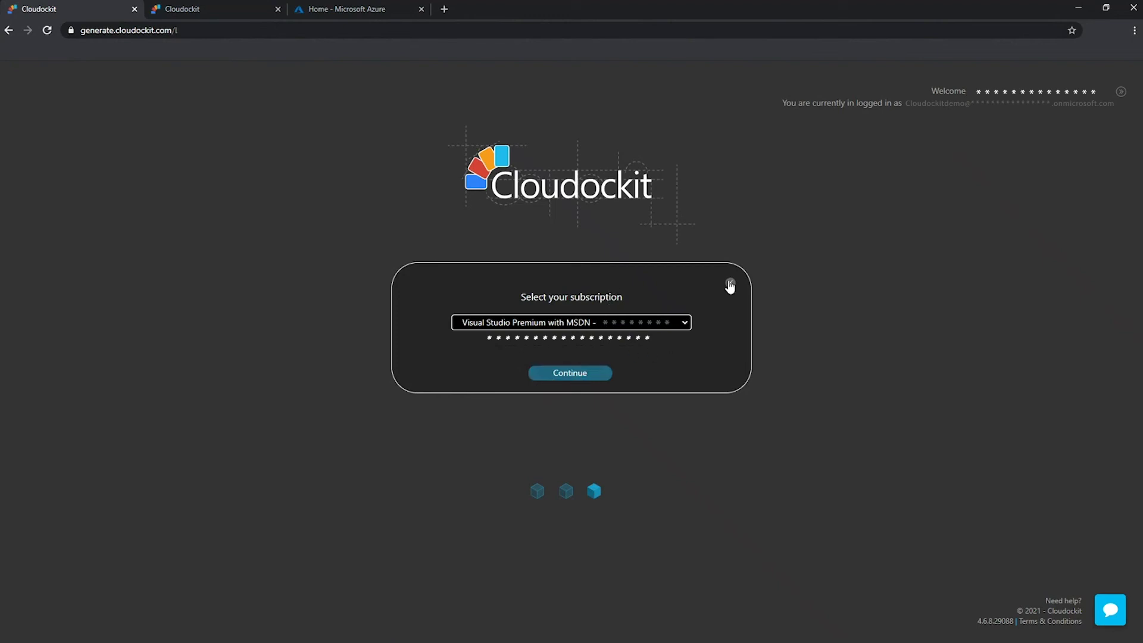
In the other Cloudockit tab, choose Microsoft Azure and sign in with an AAD Application.
left_click(223, 12)
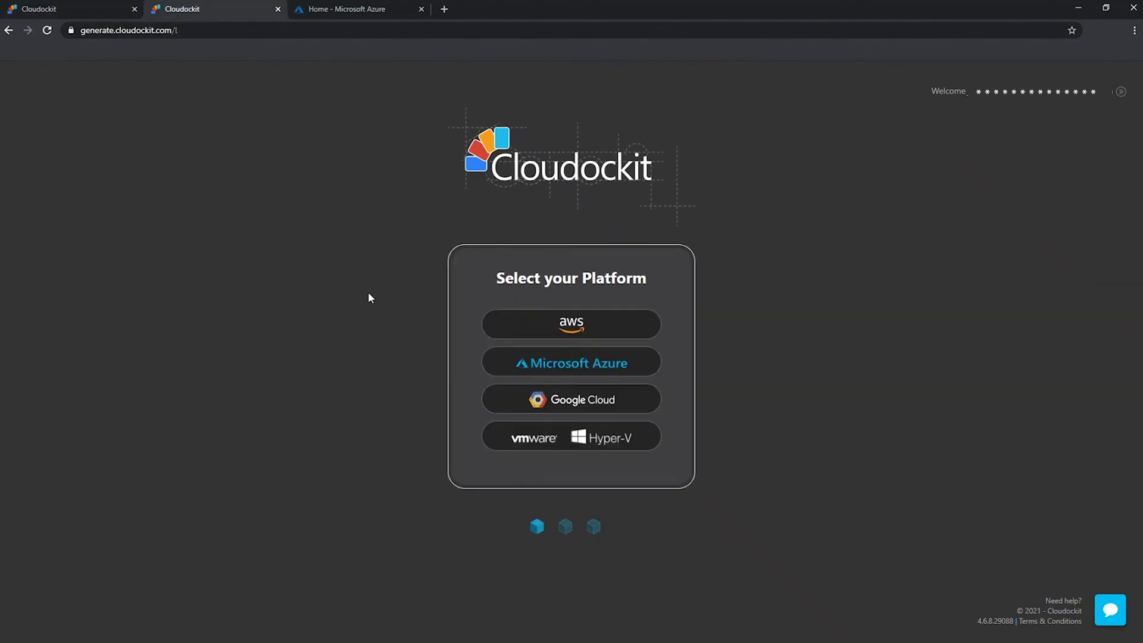
left_click(577, 364)
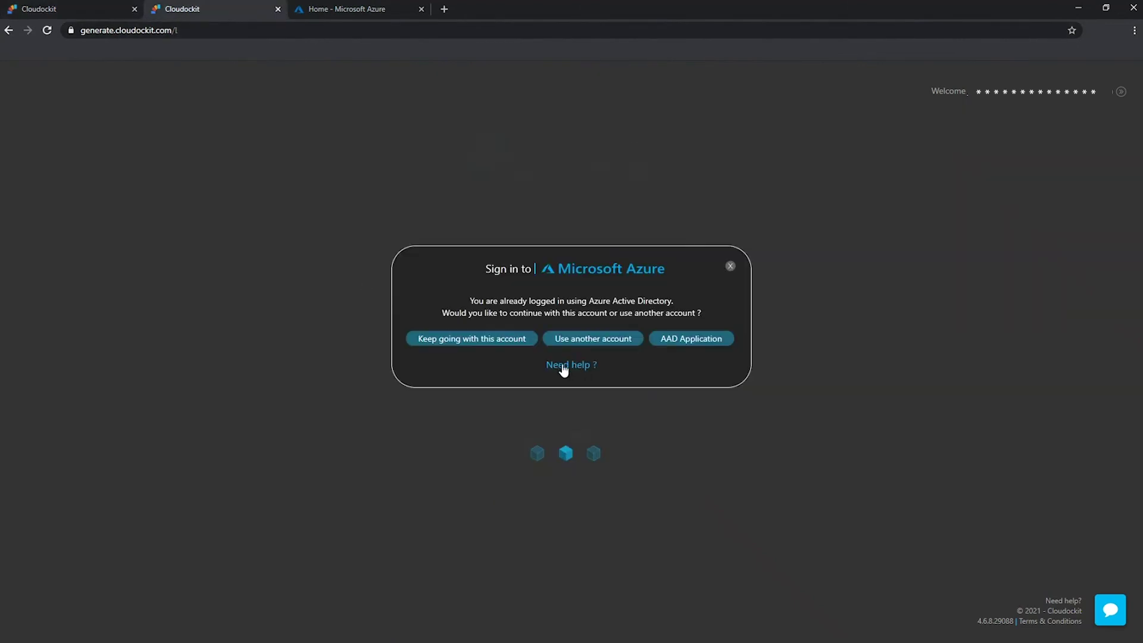
left_click(687, 339)
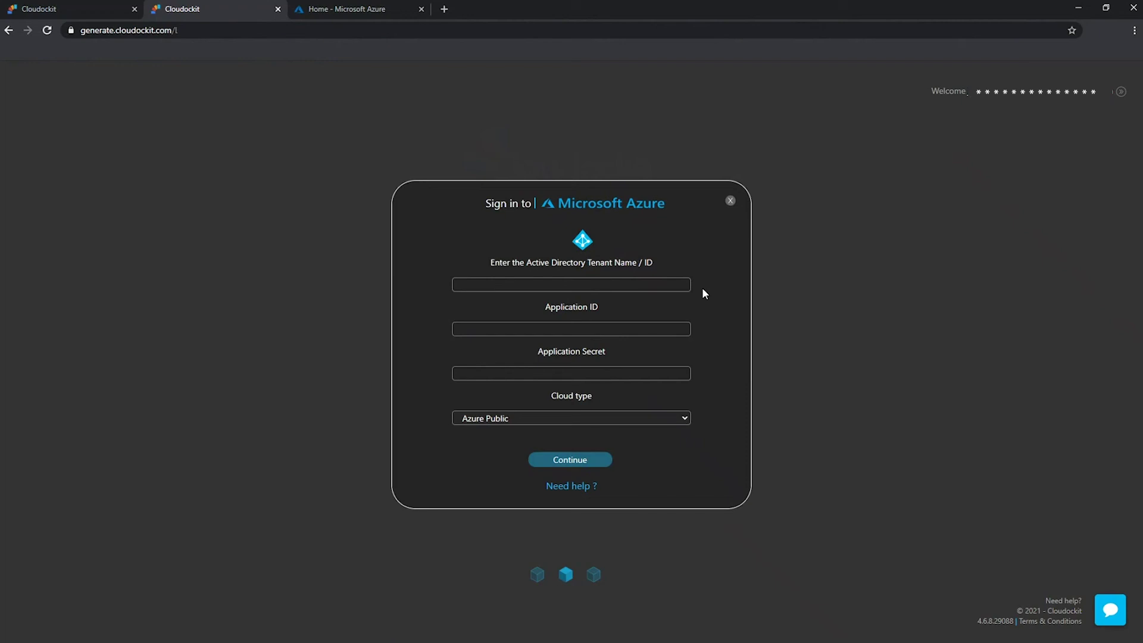
Set Cloud type to Azure Government, then back to Azure Public, and go to the Azure portal.
left_click(687, 418)
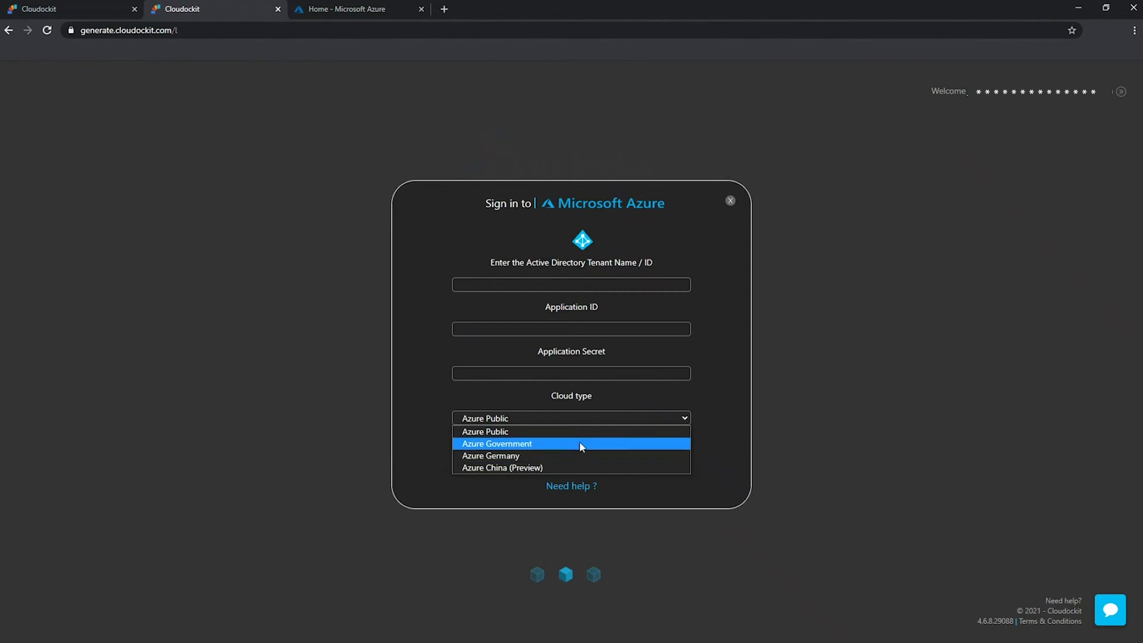
left_click(580, 444)
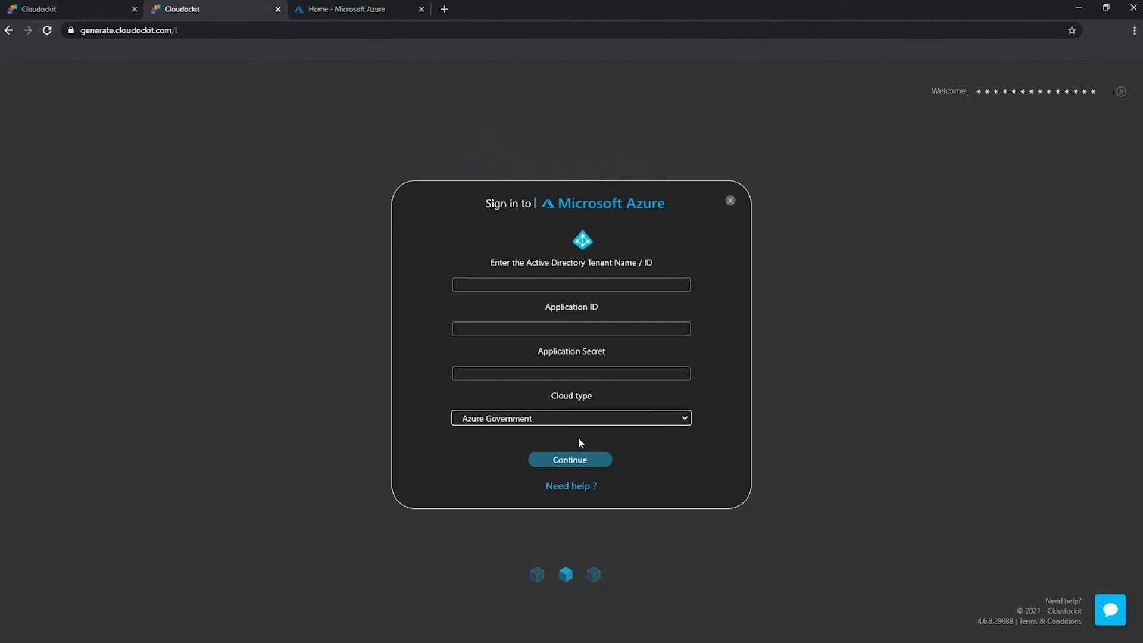
left_click(614, 423)
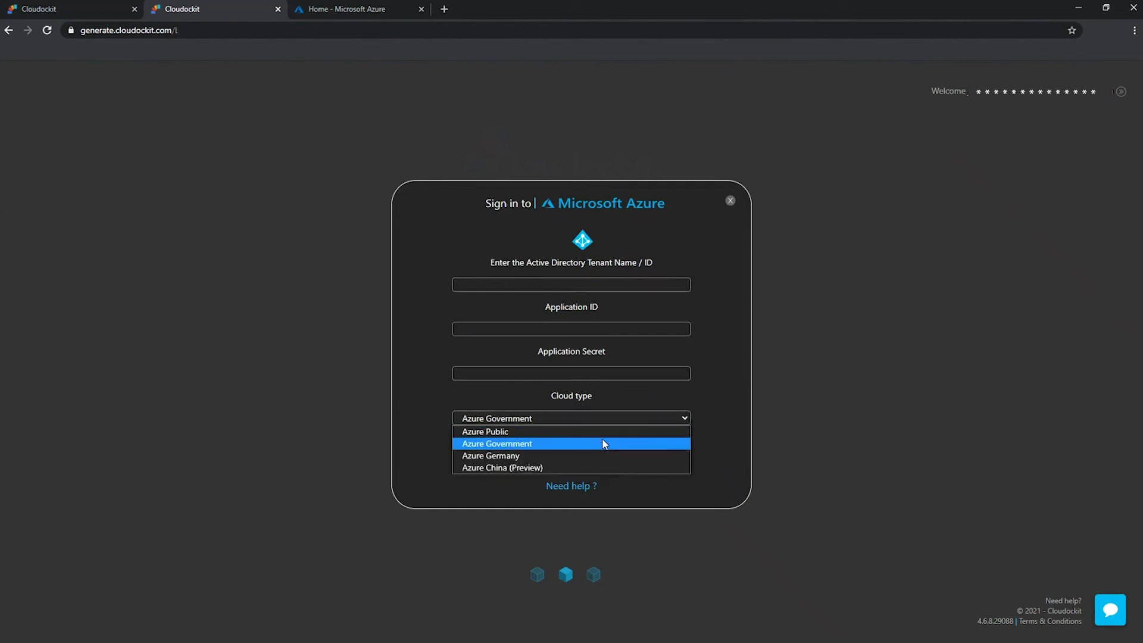
left_click(602, 432)
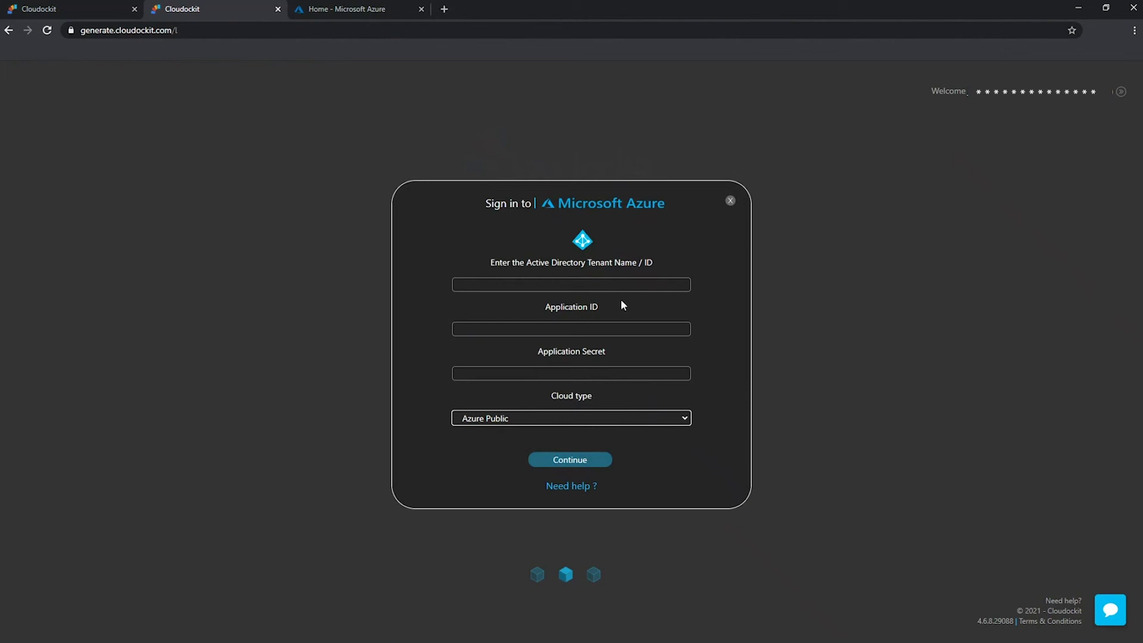
left_click(362, 10)
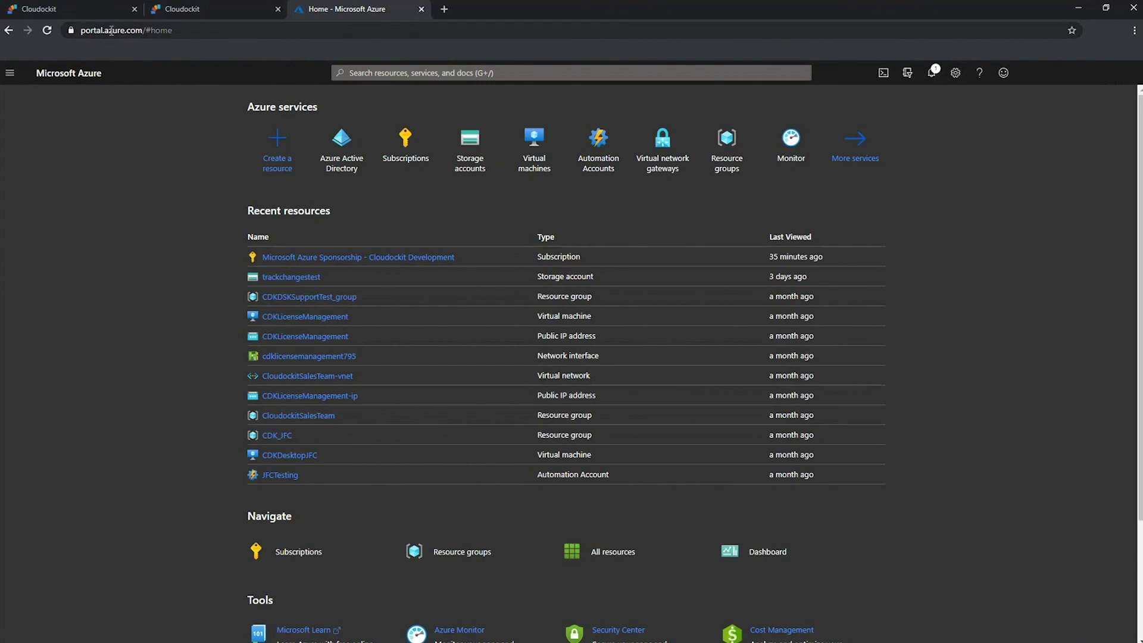
Go to Azure Active Directory's App registrations list from the portal menu.
left_click(10, 80)
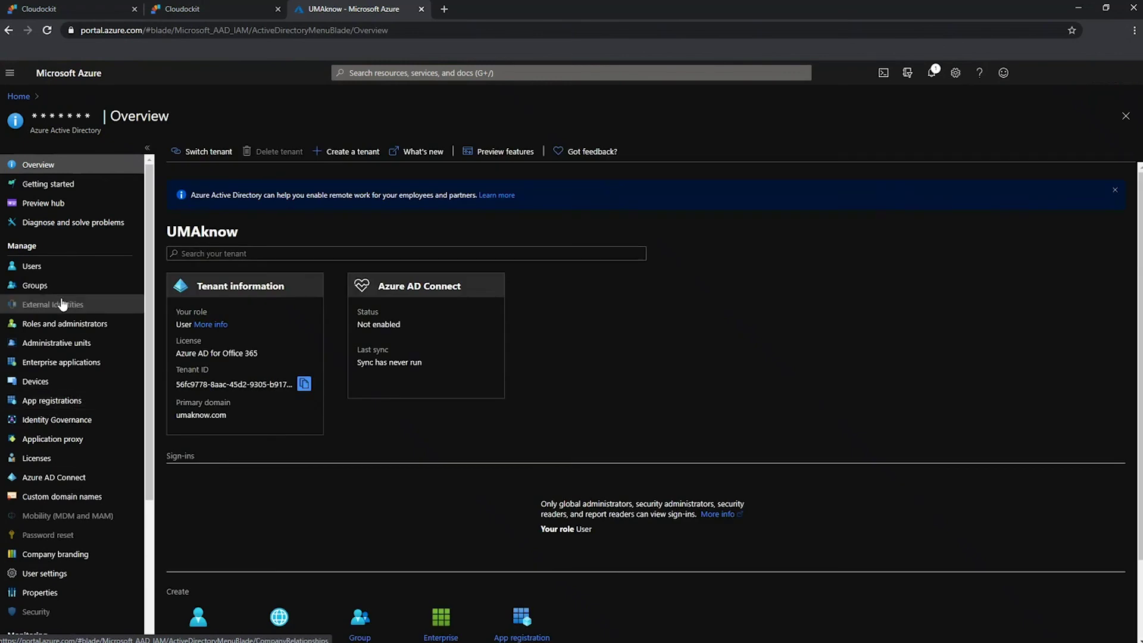
left_click(56, 401)
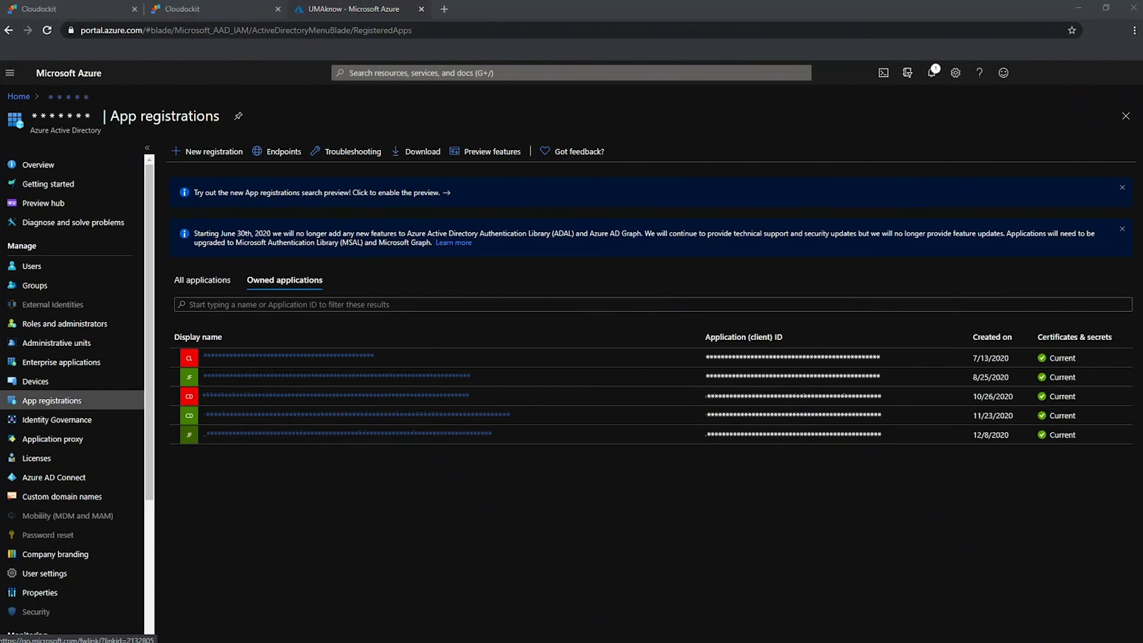
Register a new single-tenant application named 'Cloudockit-Authentication'.
left_click(209, 153)
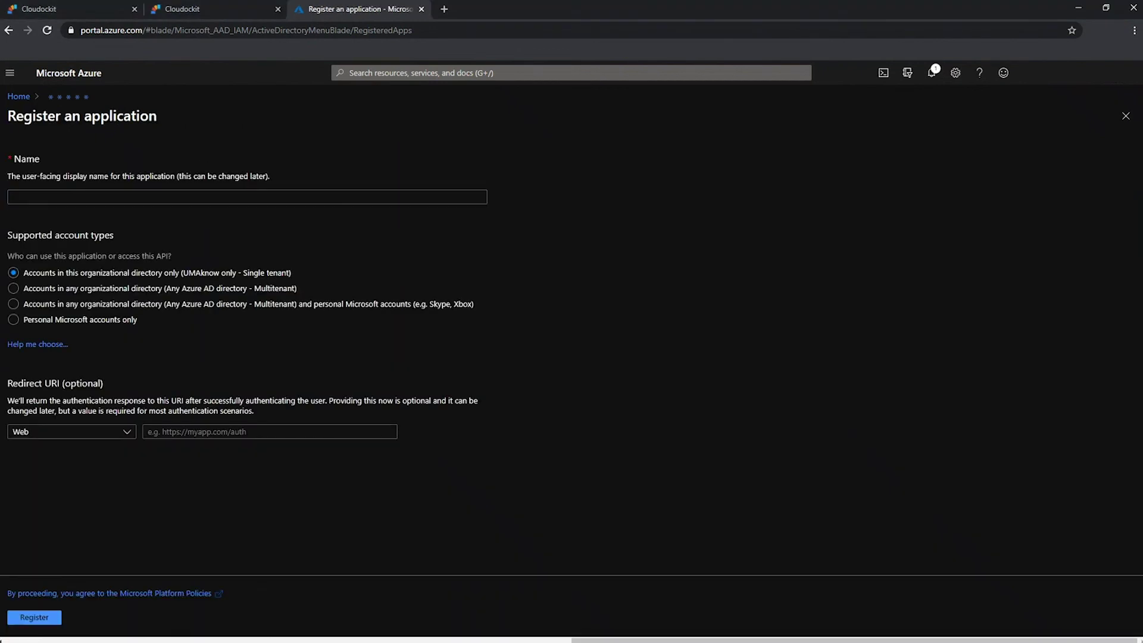
left_click(67, 195)
type("Cloud")
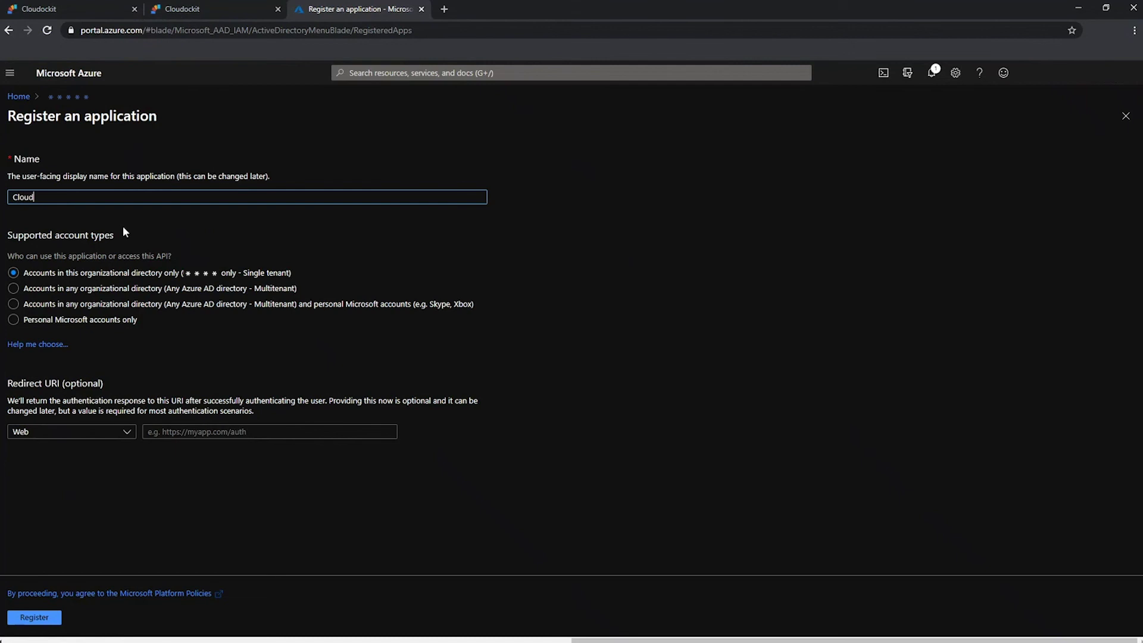
type("ockit-Authentication")
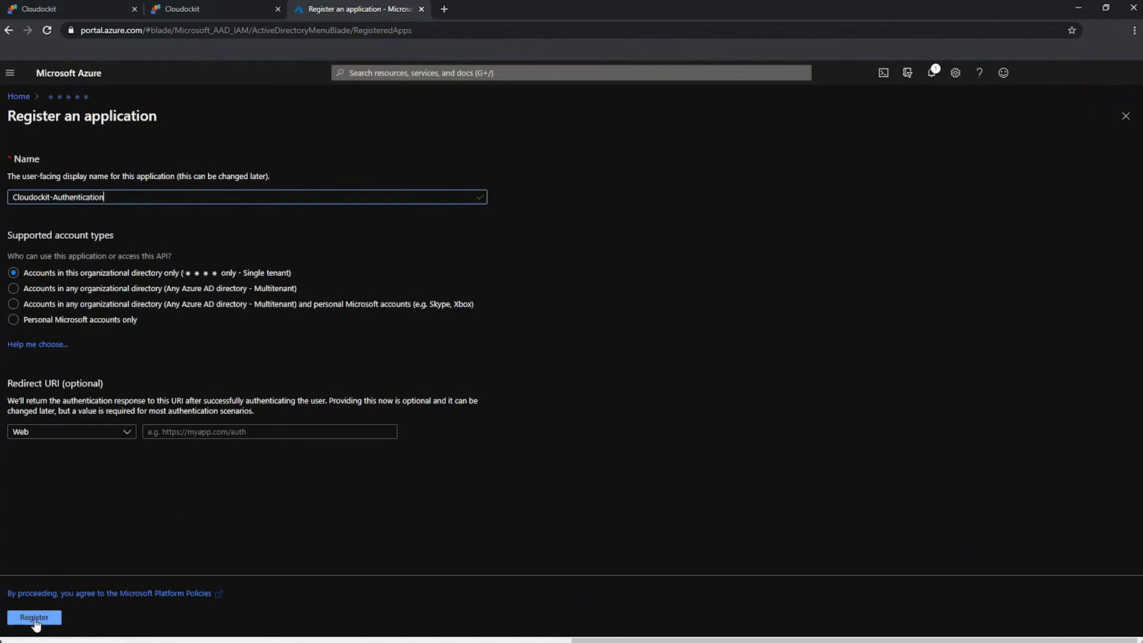
left_click(34, 618)
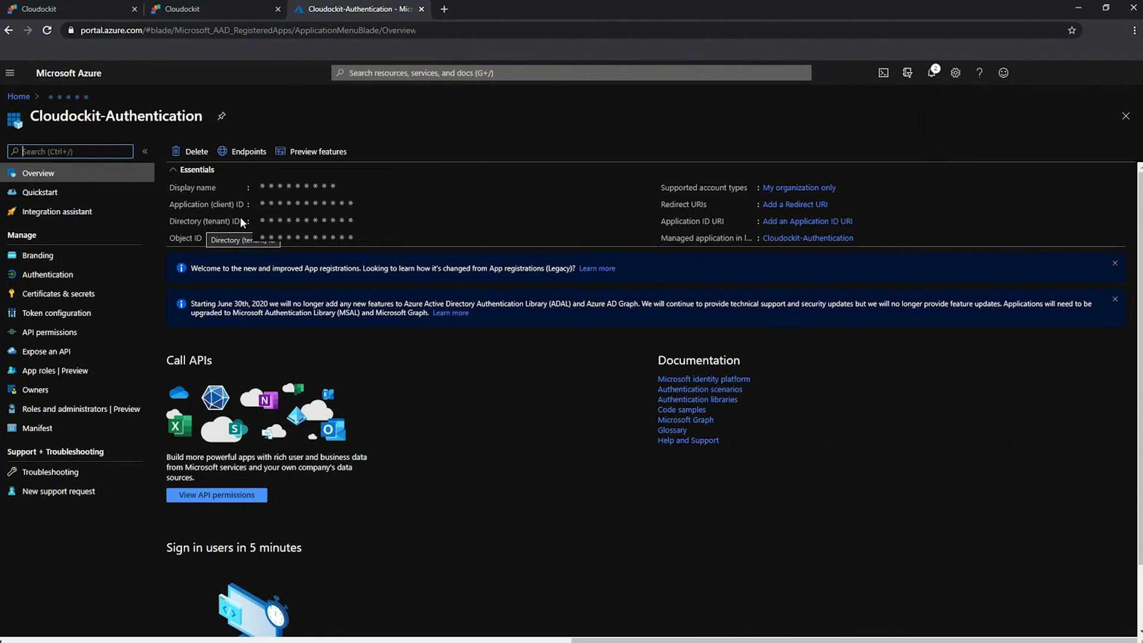
Copy the app's Application (client) ID and Directory (tenant) ID, moving between the Cloudockit and portal tabs.
left_click(219, 11)
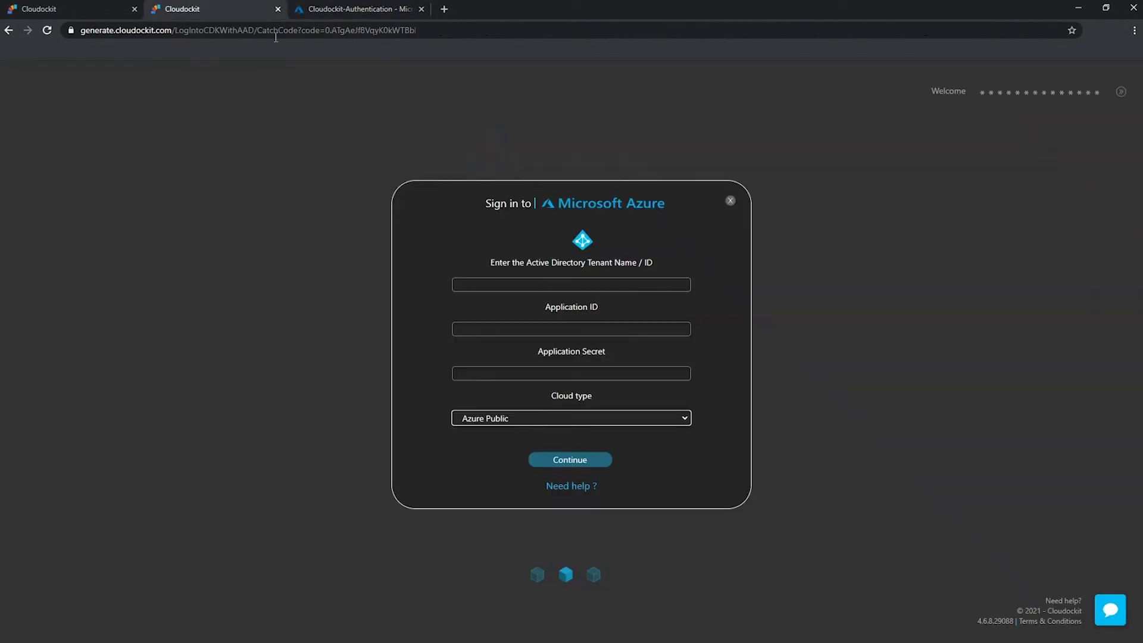
left_click(326, 13)
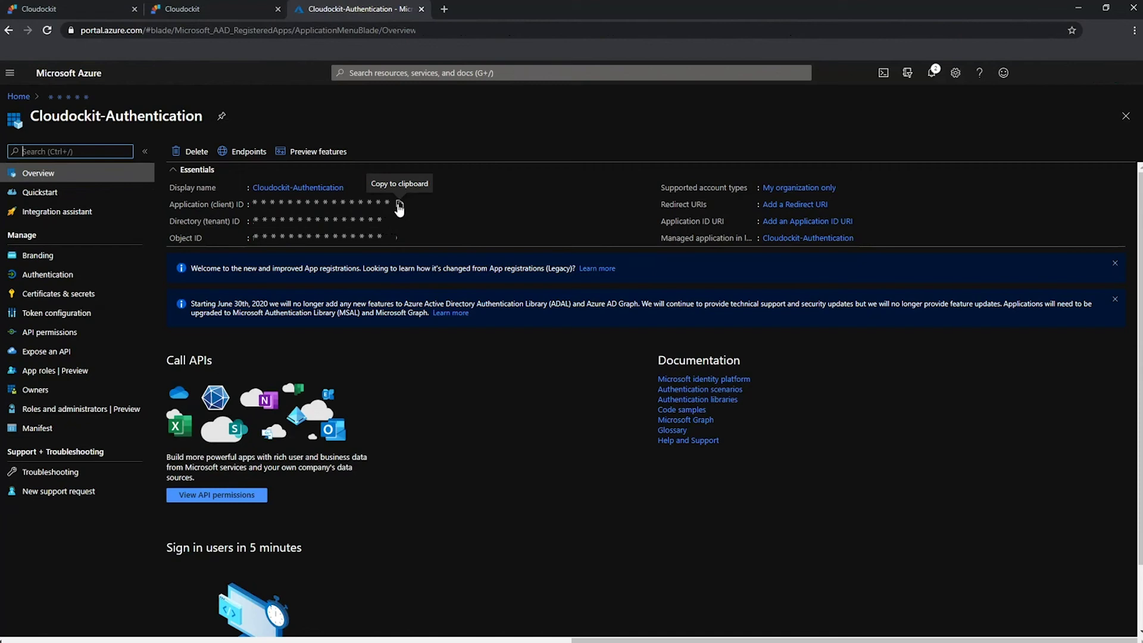
left_click(399, 205)
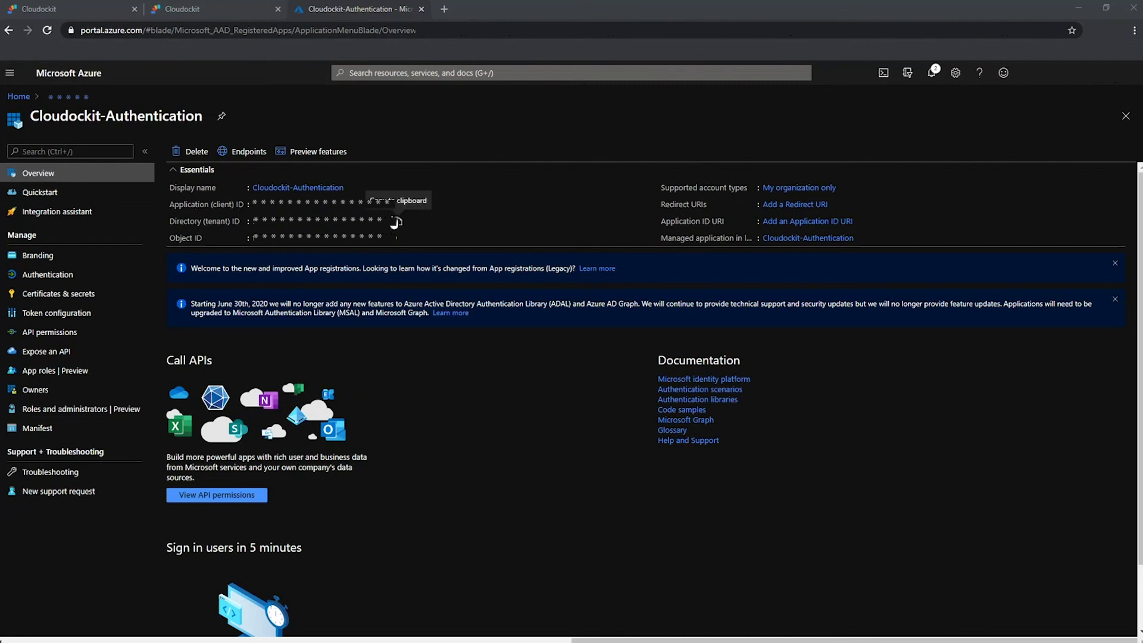
left_click(220, 13)
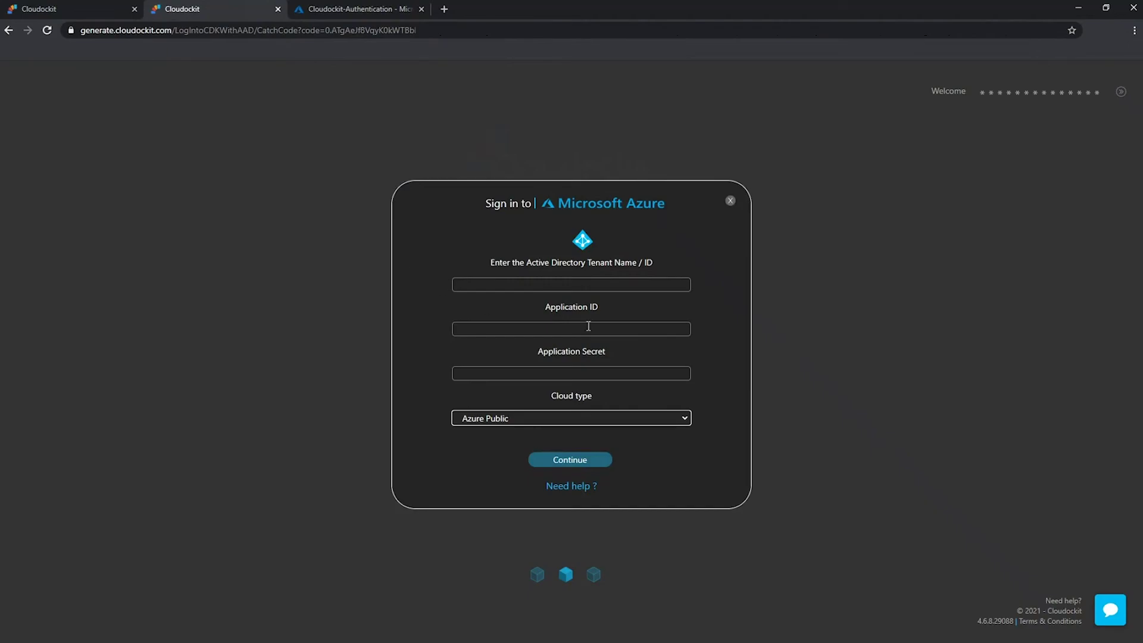
left_click(360, 11)
left_click(398, 204)
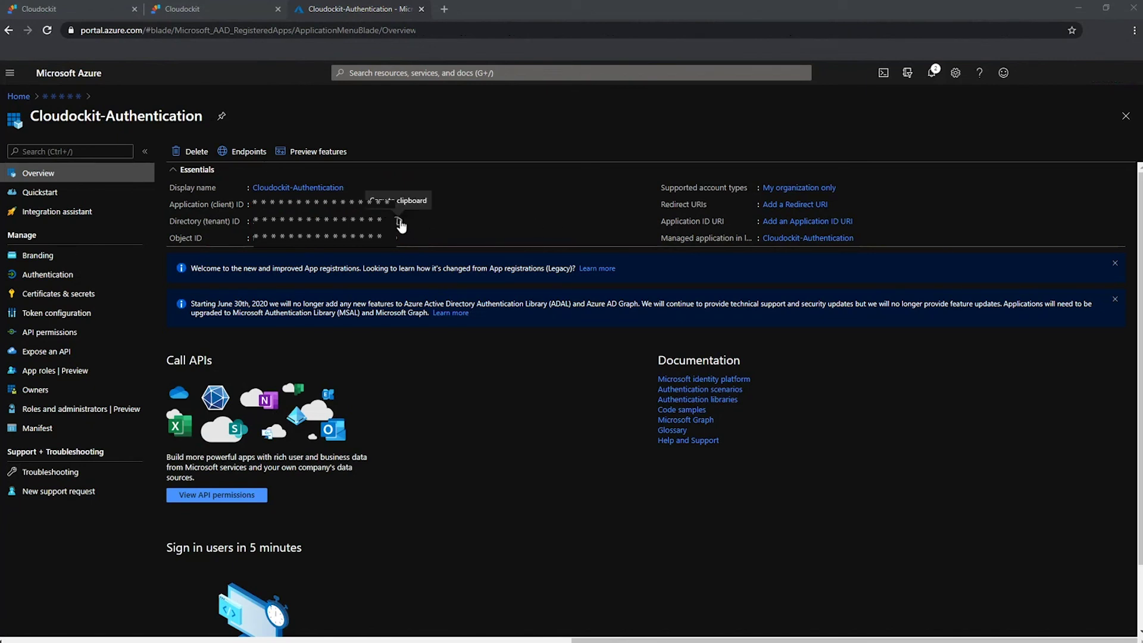
left_click(399, 222)
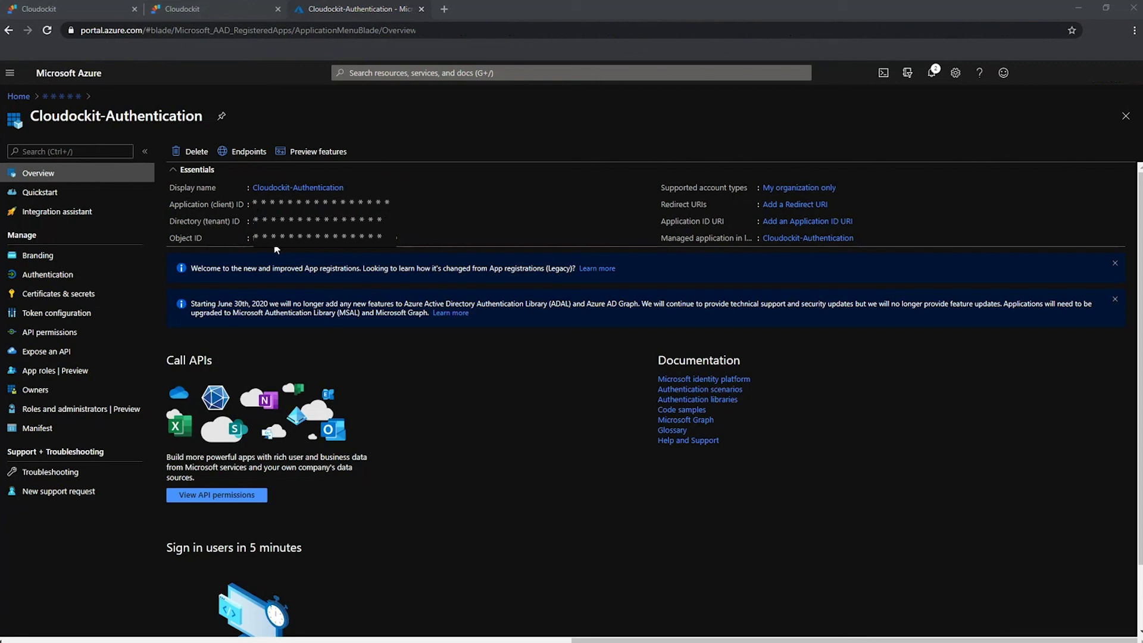
Add a client secret described 'Cloudockit-Authentication', expiring 1/11/2022, and copy its value.
left_click(58, 301)
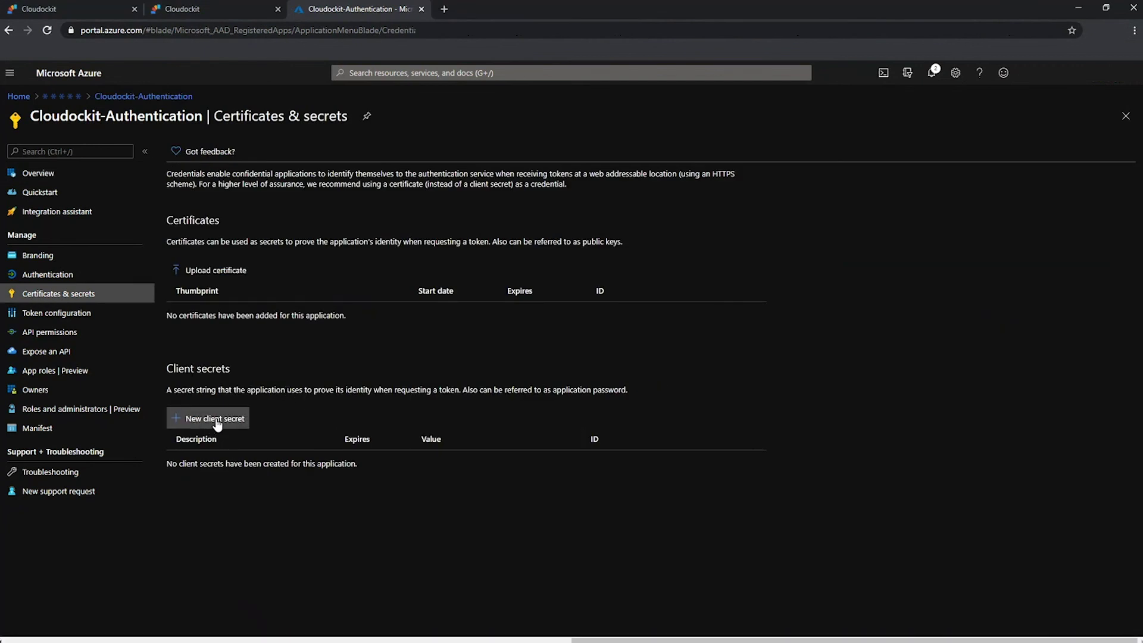
left_click(216, 423)
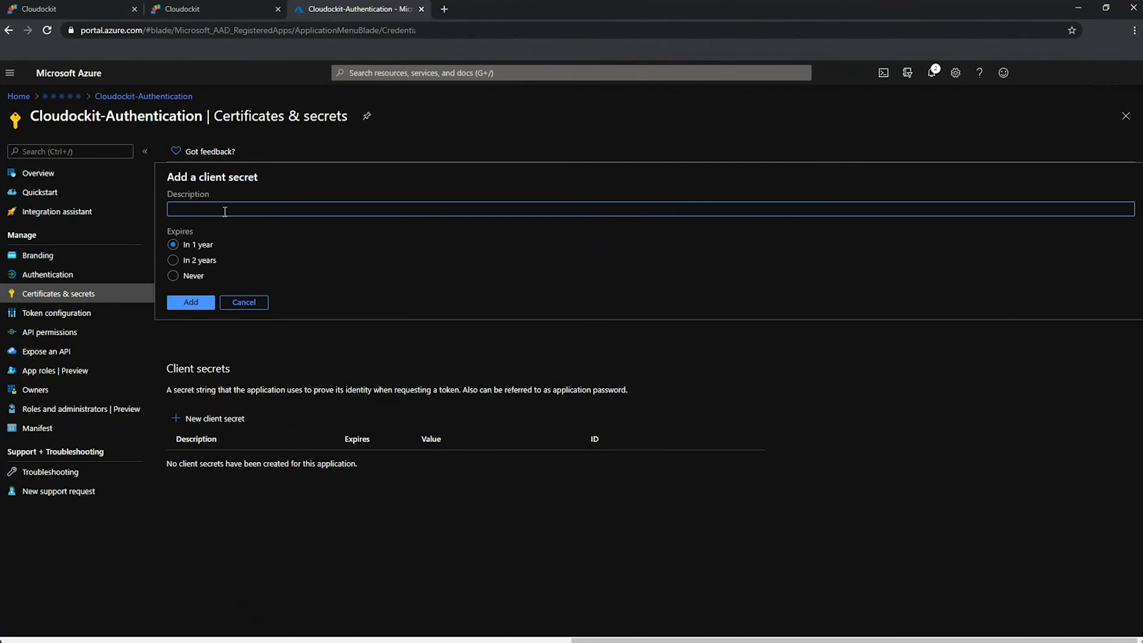
type("Cloudockit-Authentication")
left_click(192, 303)
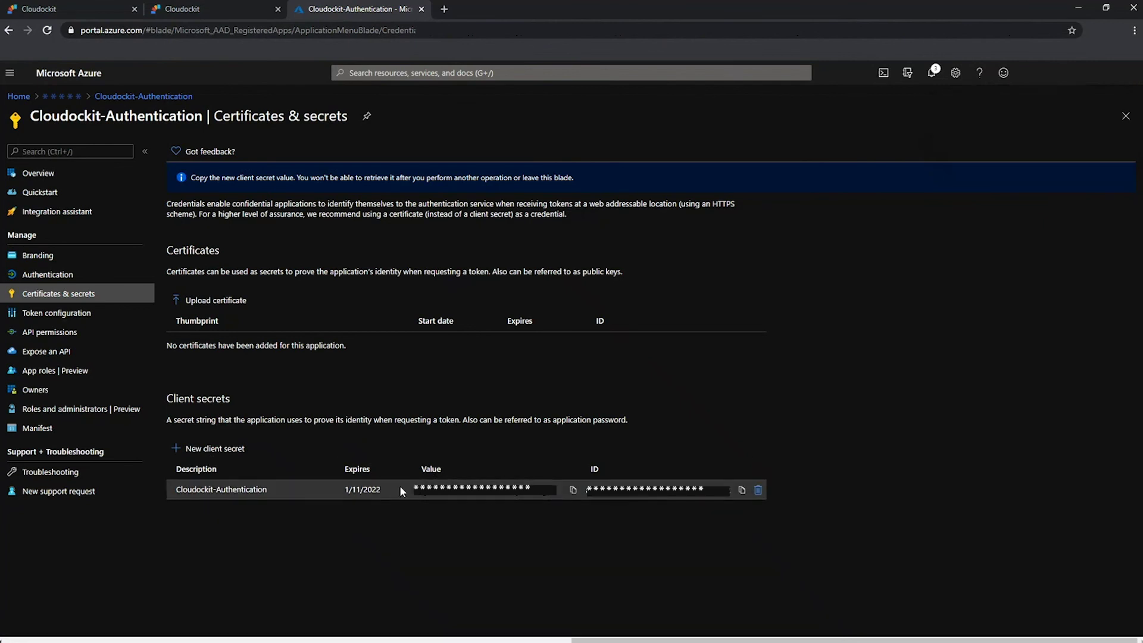
left_click(574, 491)
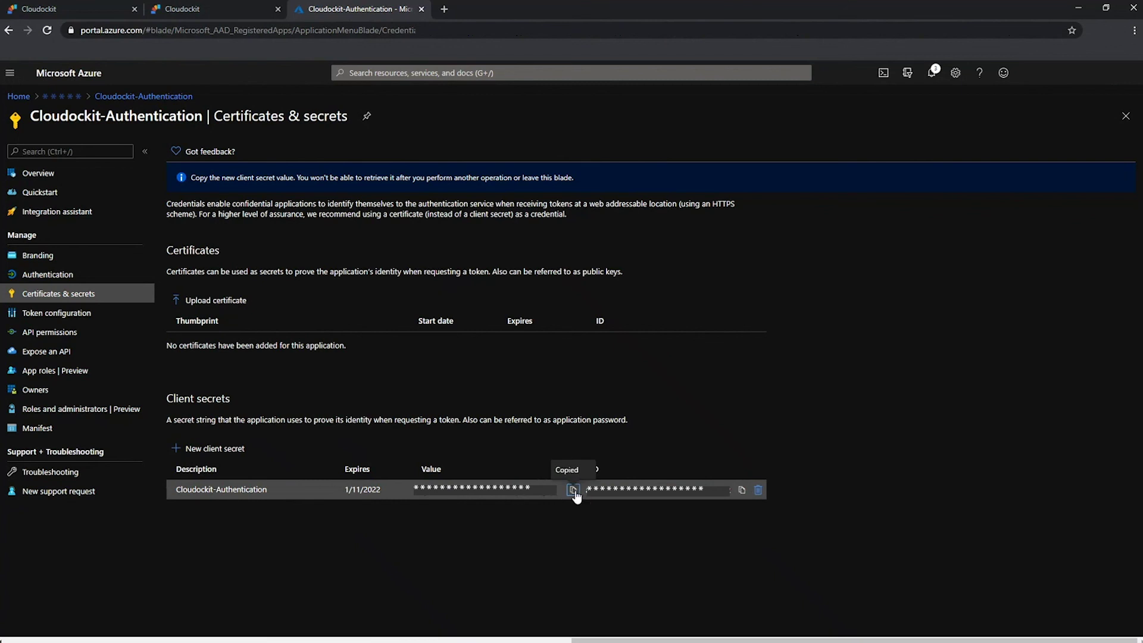
key("alt+Tab")
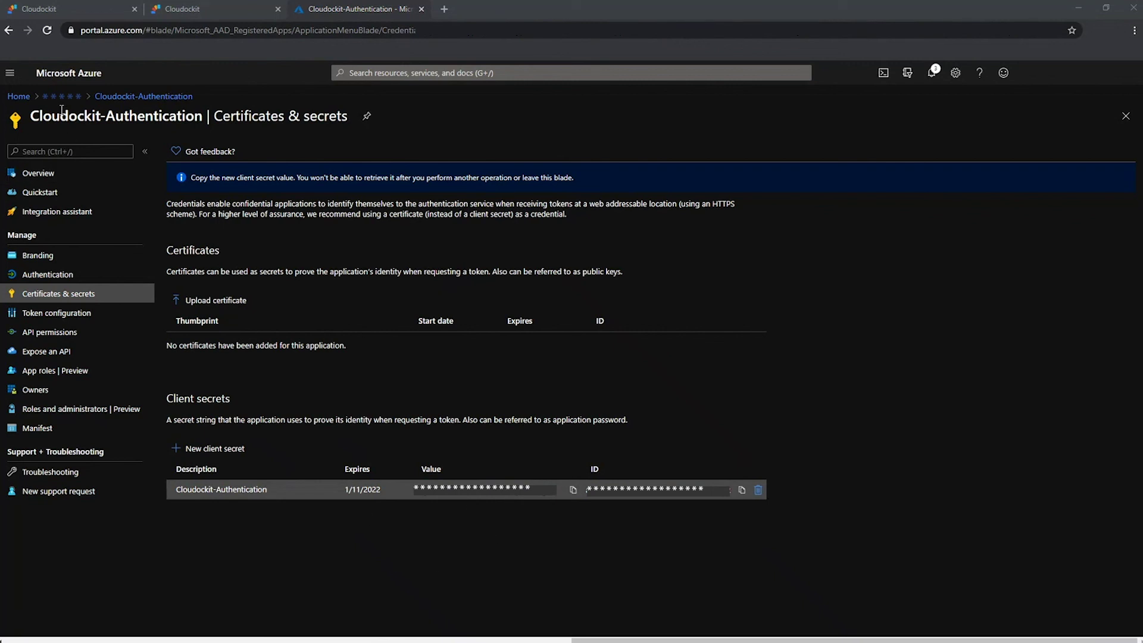
From Home and Subscriptions, open Access control (IAM) for Microsoft Azure Sponsorship - Cloudockit Development.
left_click(16, 97)
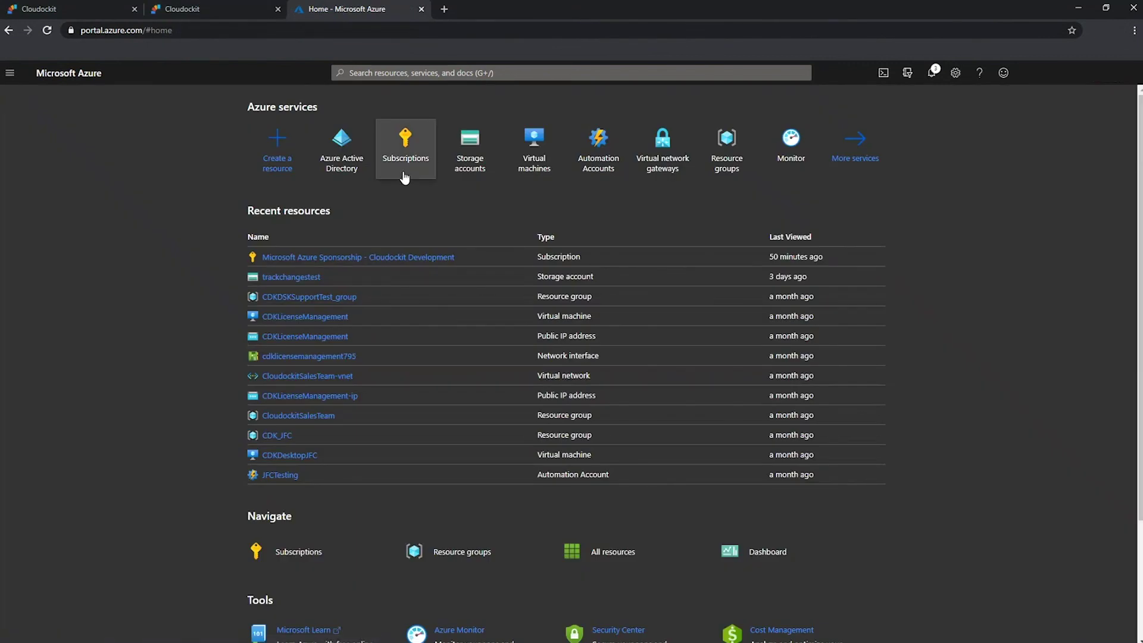
mouse_move(404, 177)
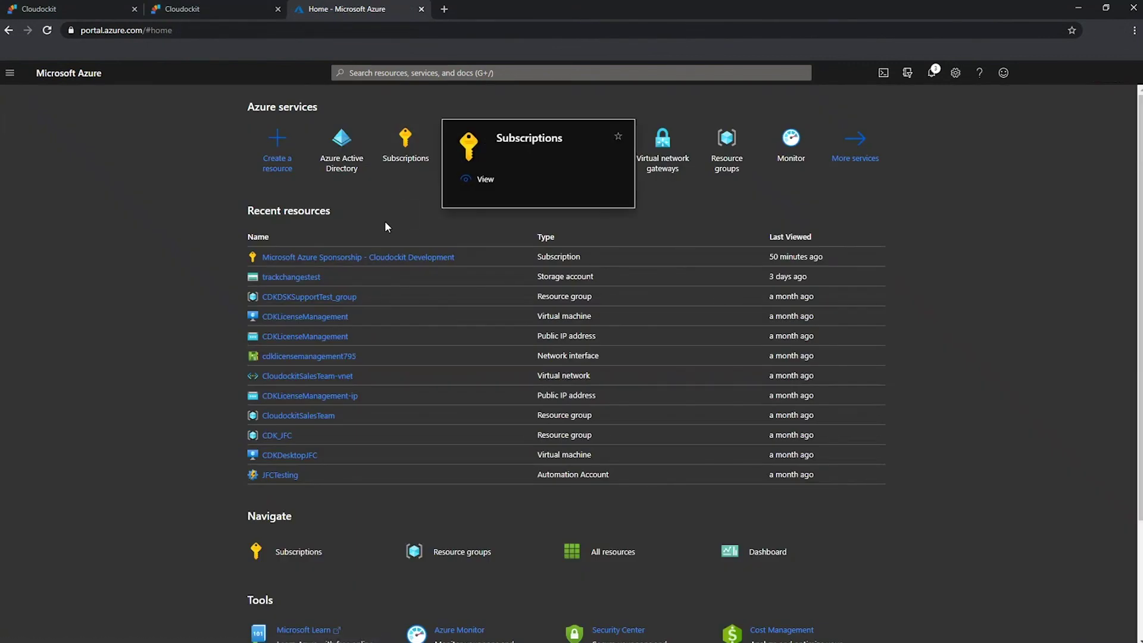
left_click(403, 154)
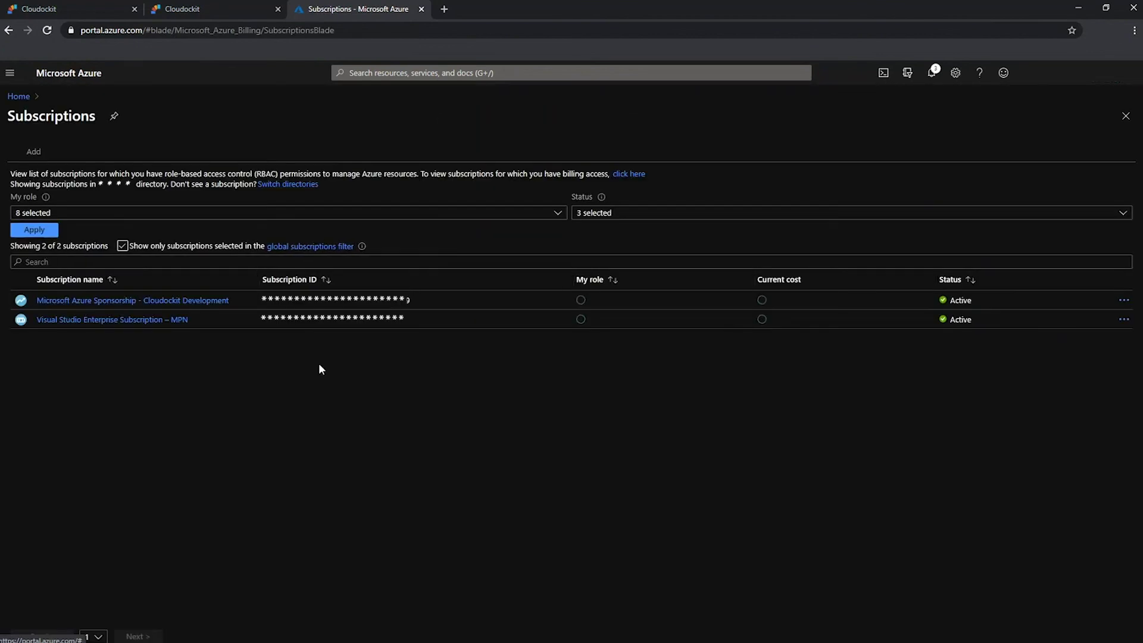
left_click(185, 298)
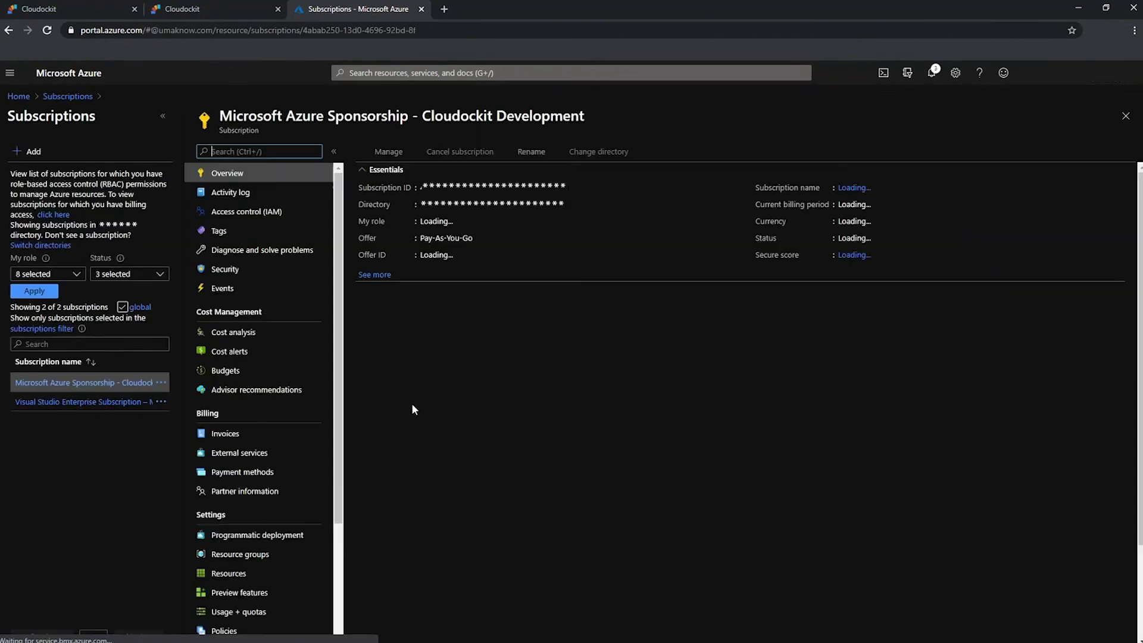
left_click(268, 215)
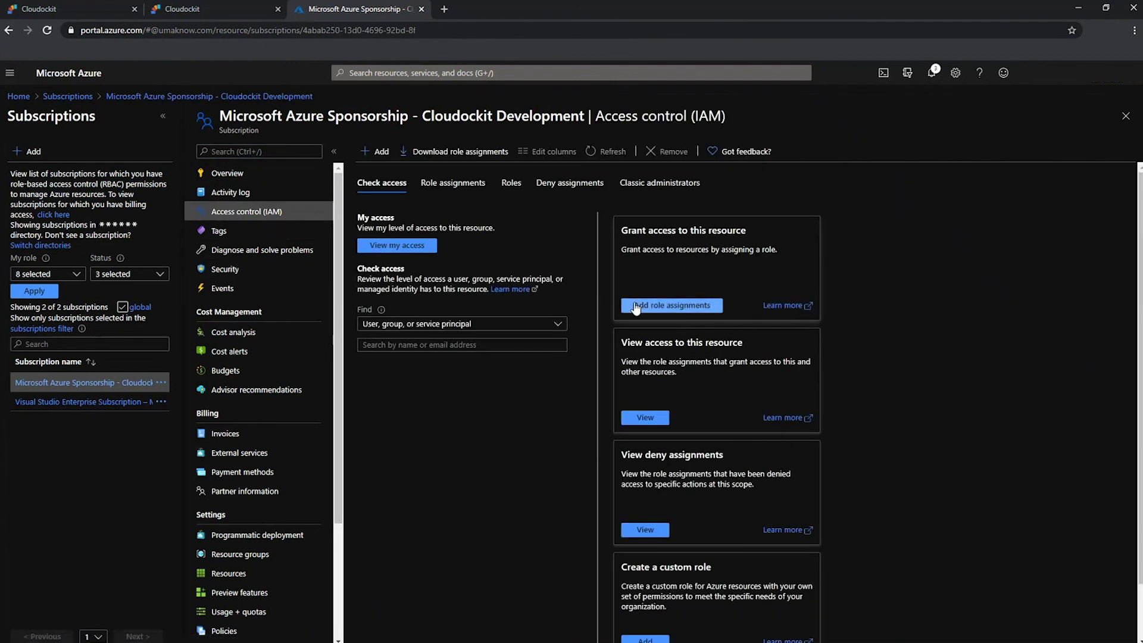
Assign the Reader role to Cloudockit-Authentication, found by searching 'Cloudockit', and save.
left_click(672, 308)
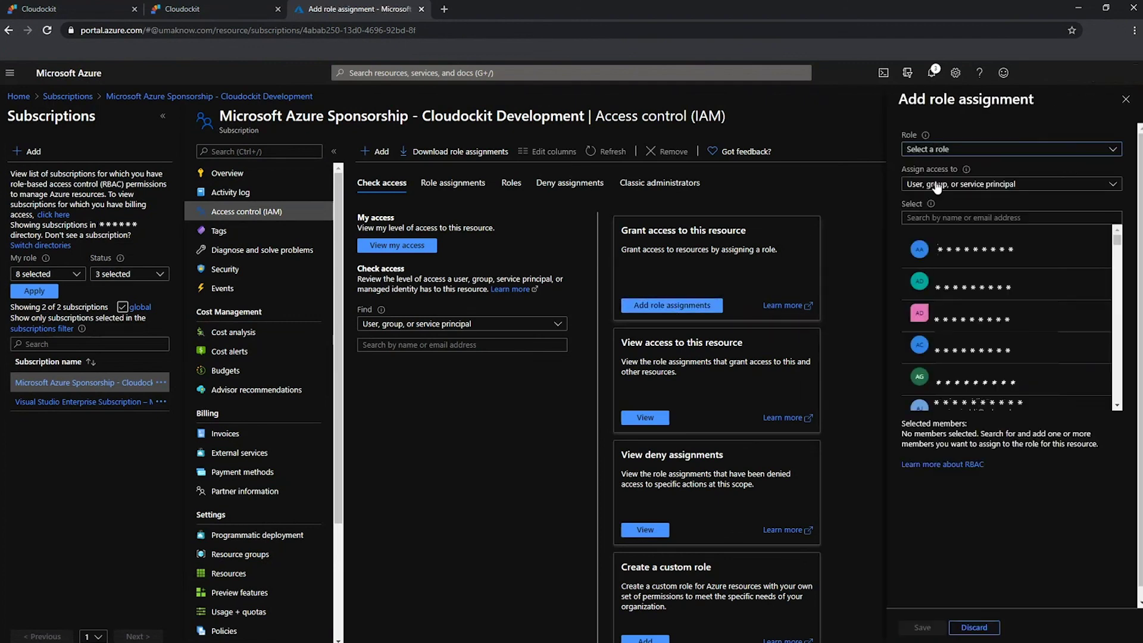
left_click(917, 149)
left_click(892, 230)
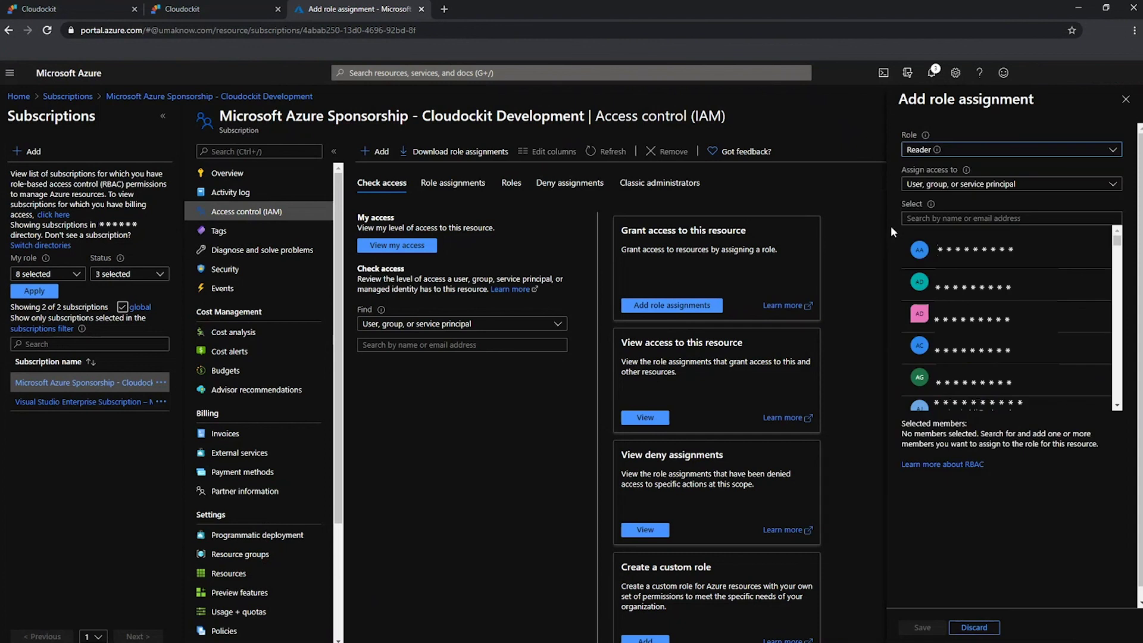
left_click(936, 219)
type("Cloudockit")
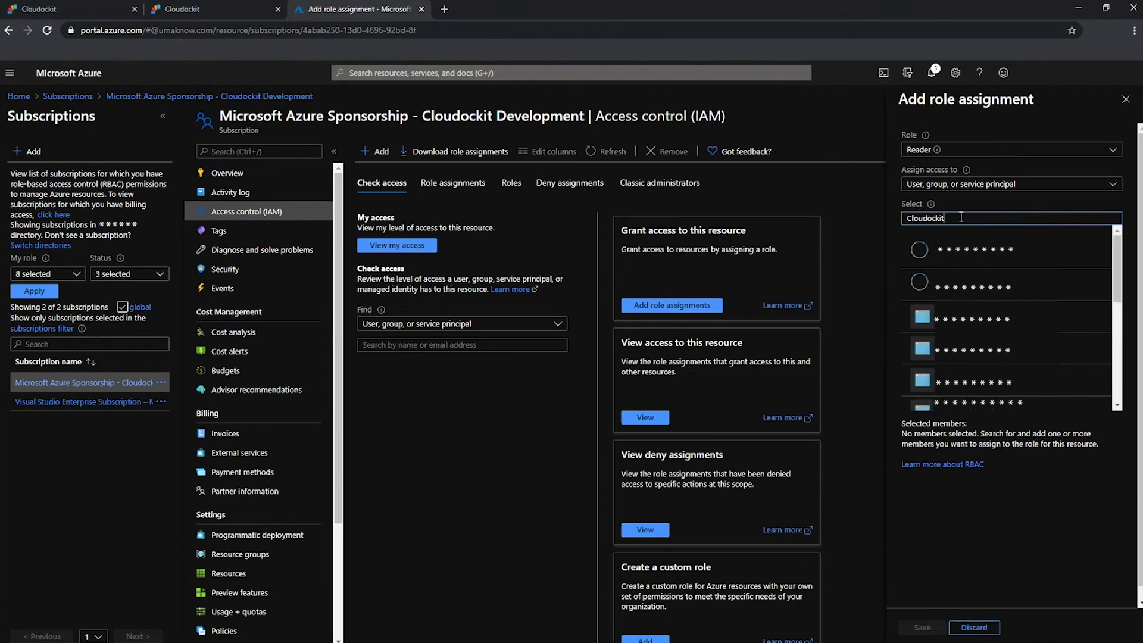
scroll(1004, 354, "down", 1)
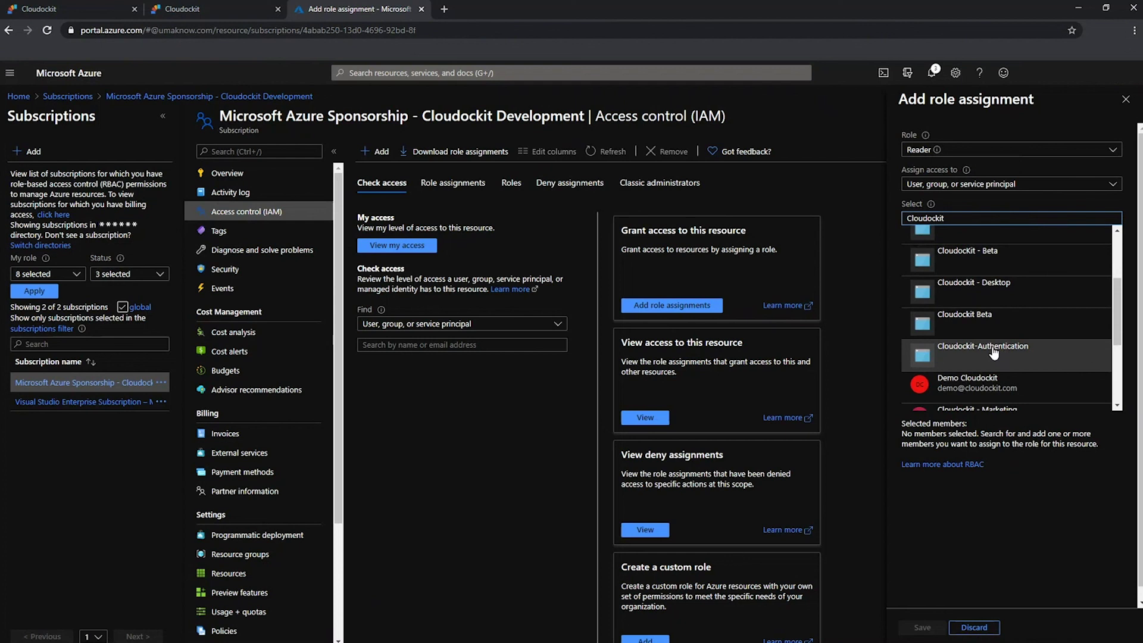
left_click(1003, 354)
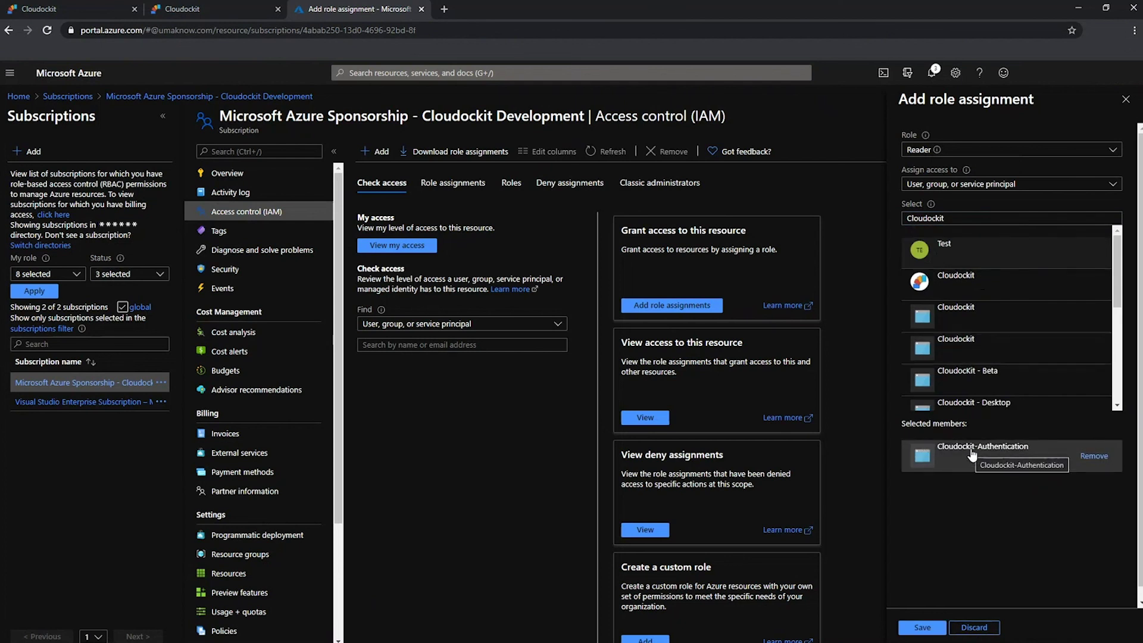
left_click(921, 628)
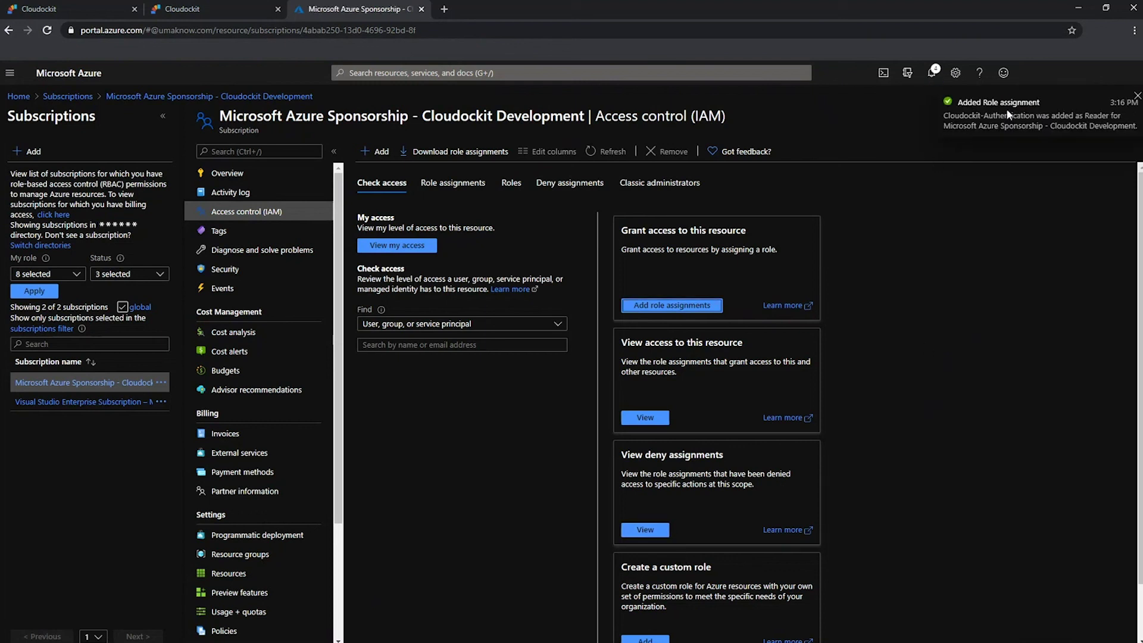
Paste the directory tenant ID, application ID and client secret into Cloudockit's Azure sign-in form and submit.
left_click(205, 11)
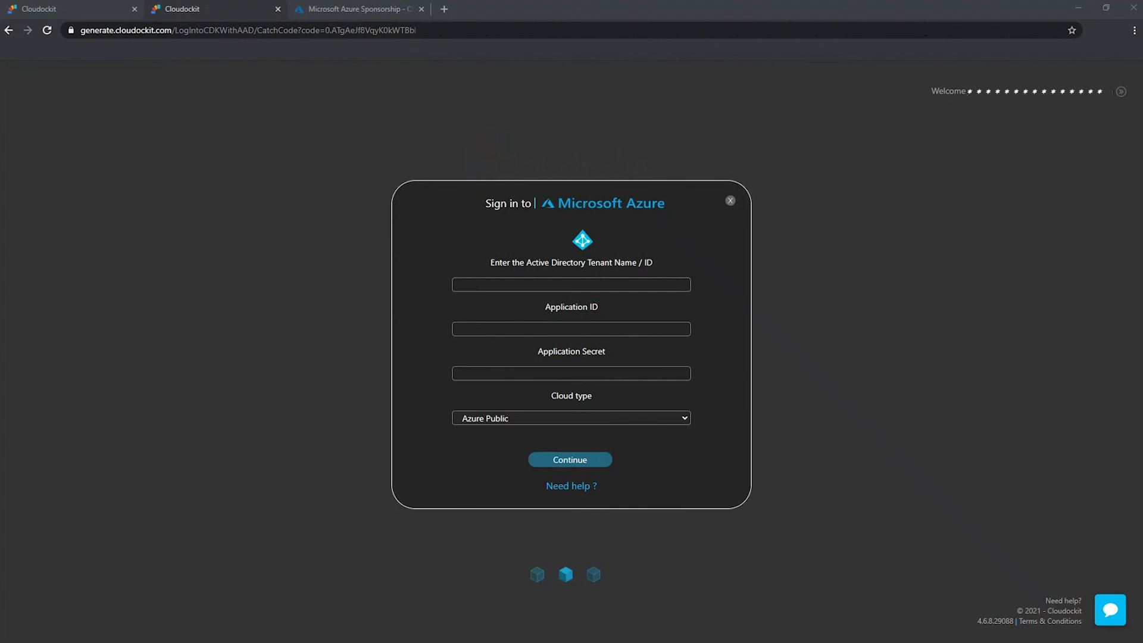
left_click(569, 285)
key("ctrl+v")
left_click(584, 329)
key("ctrl+v")
left_click(602, 373)
key("ctrl+v")
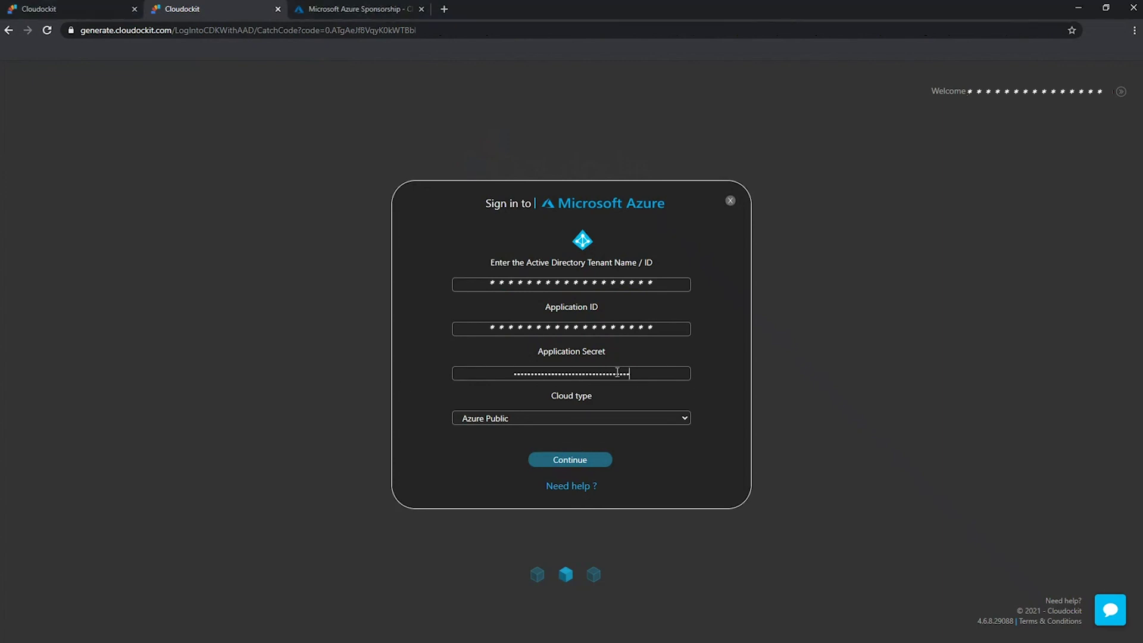
left_click(587, 463)
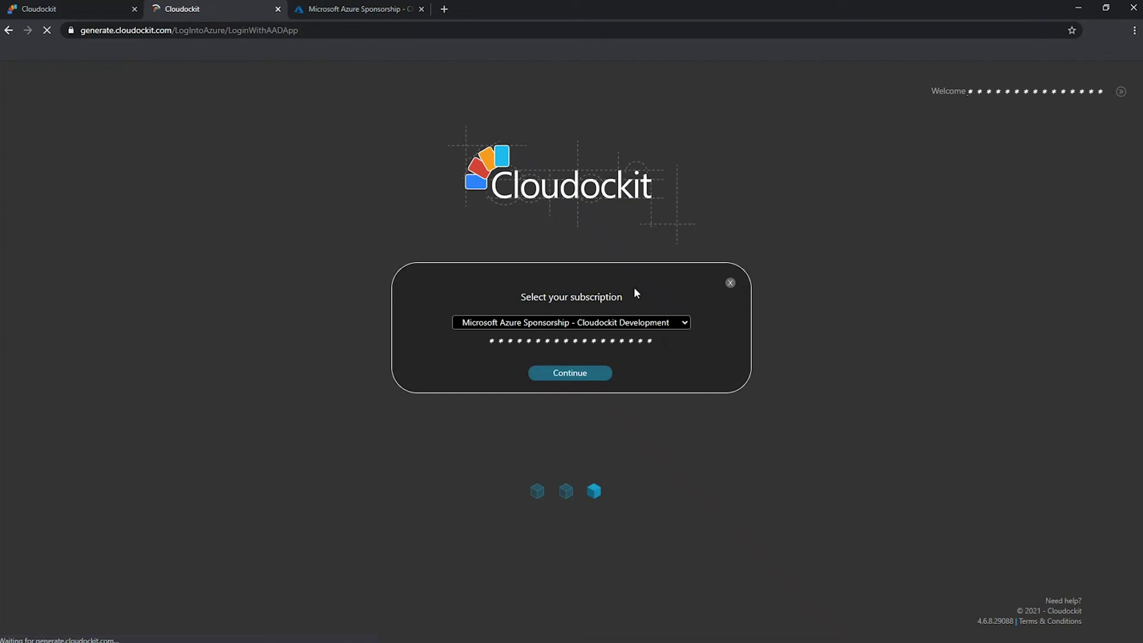
Keep the Microsoft Azure Sponsorship - Cloudockit Development subscription selected and continue with it.
left_click(685, 323)
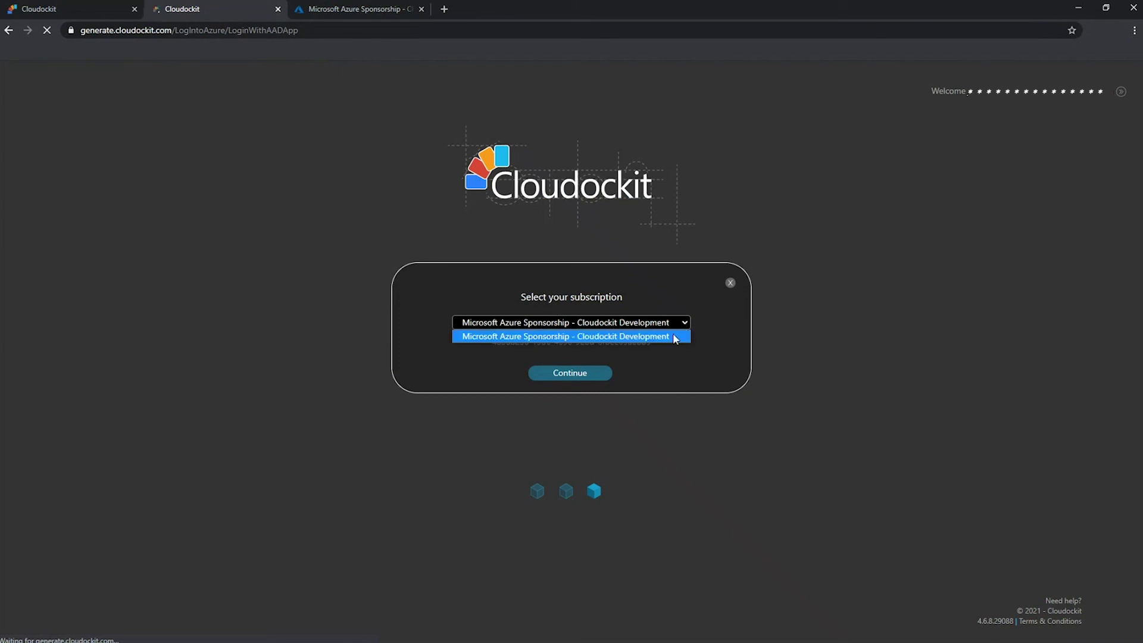
left_click(659, 364)
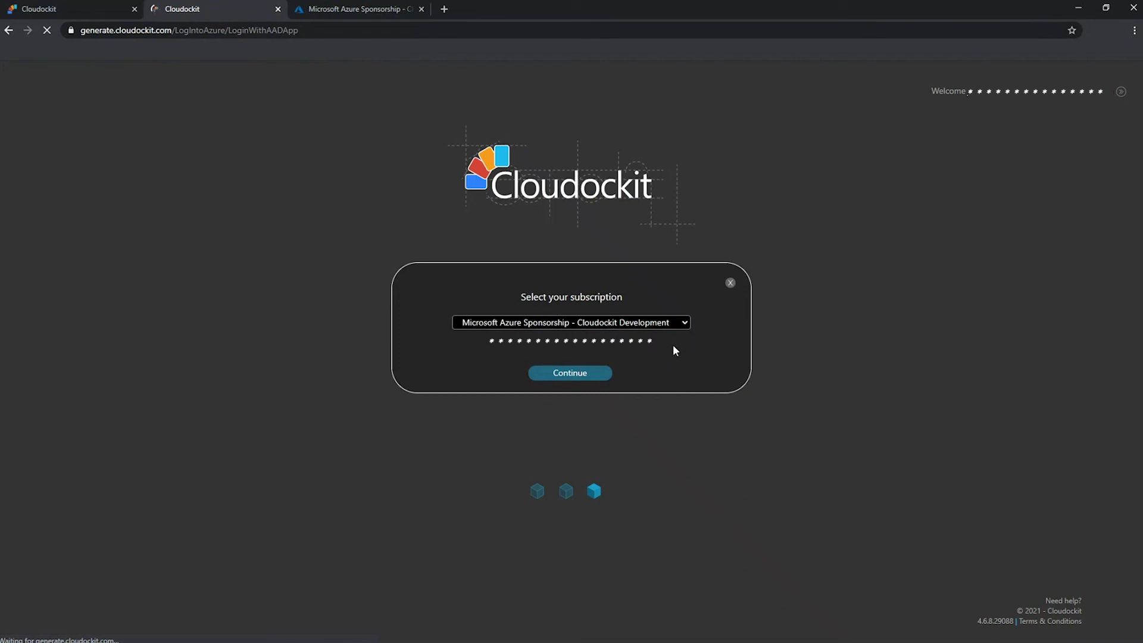
left_click(570, 371)
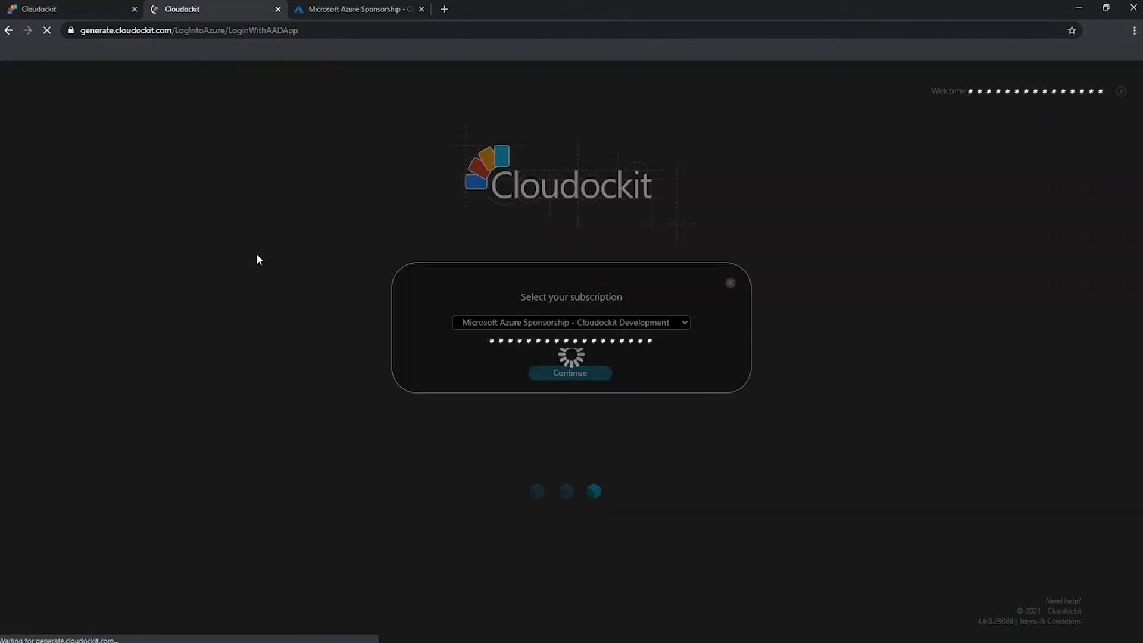